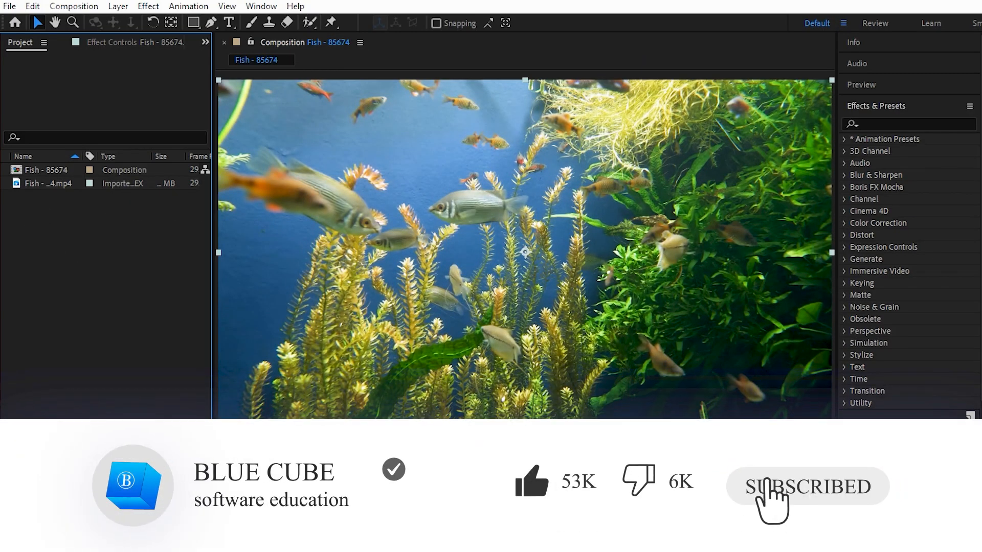
Apply the Black & White color correction effect to the Fish - 85674.mp4 layer
left_click(140, 521)
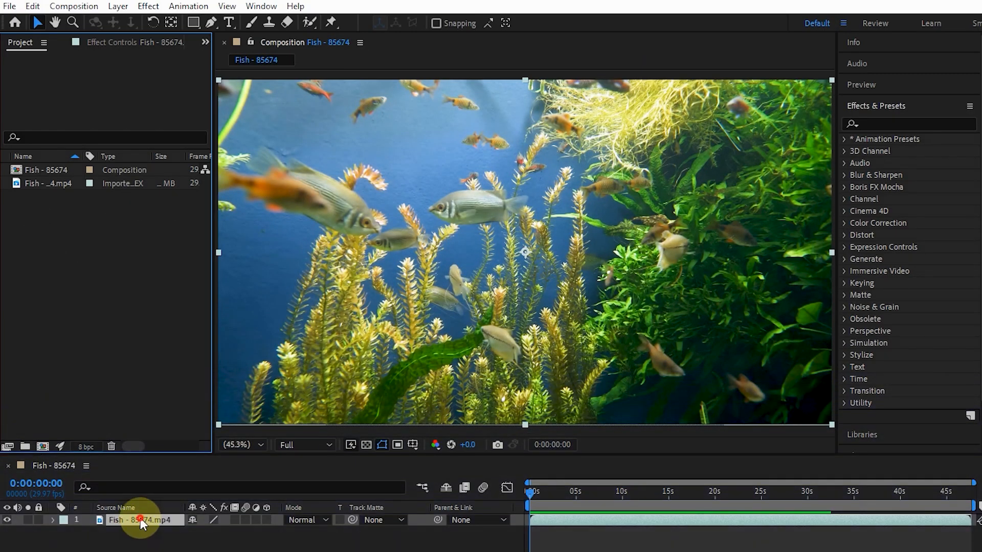
left_click(883, 105)
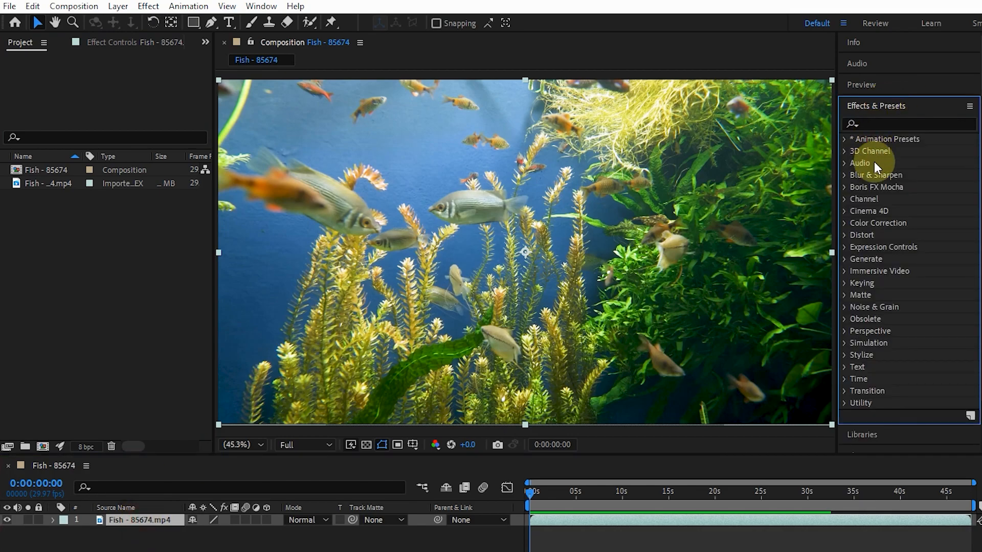
left_click(845, 223)
left_click_drag(907, 270, 418, 218)
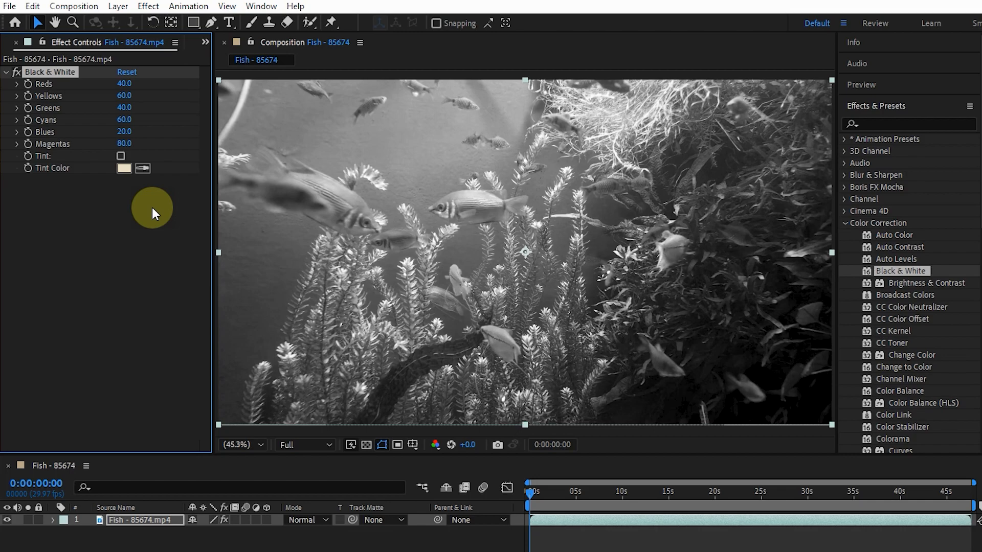
Try raising Reds to 123, reset the Black & White effect, try Yellows at 124 with Cyans at 174, and reset it again
left_click_drag(124, 83, 207, 108)
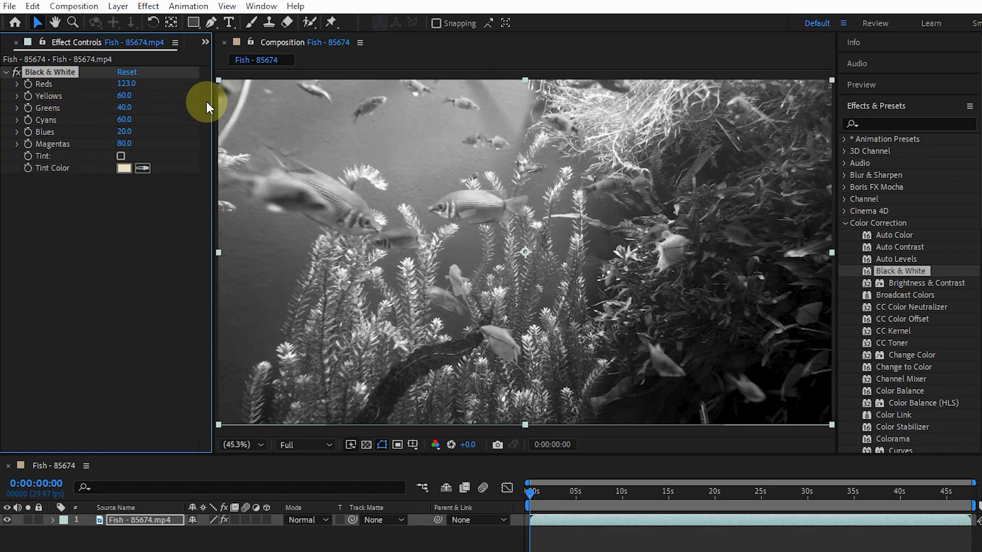
left_click(127, 72)
left_click_drag(125, 95, 191, 116)
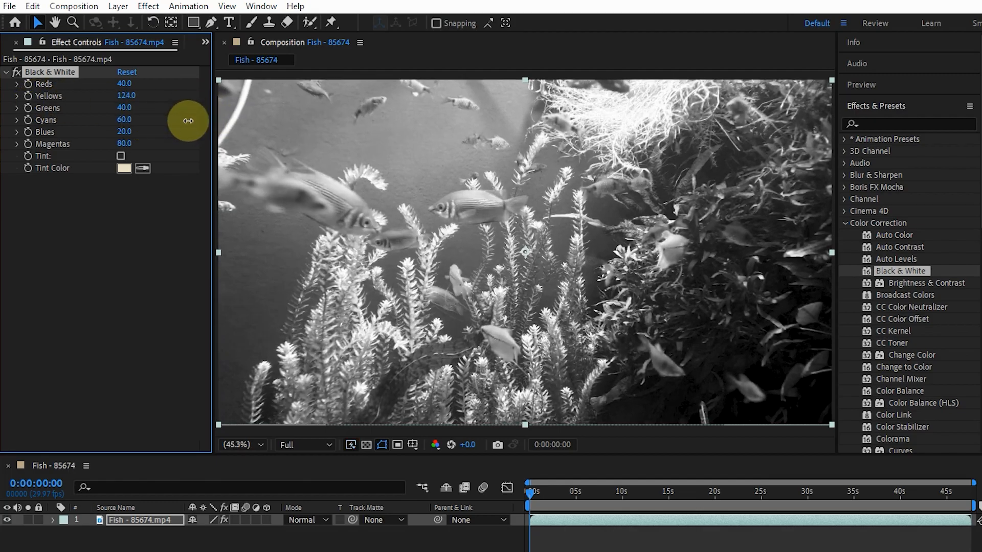
left_click_drag(125, 119, 217, 135)
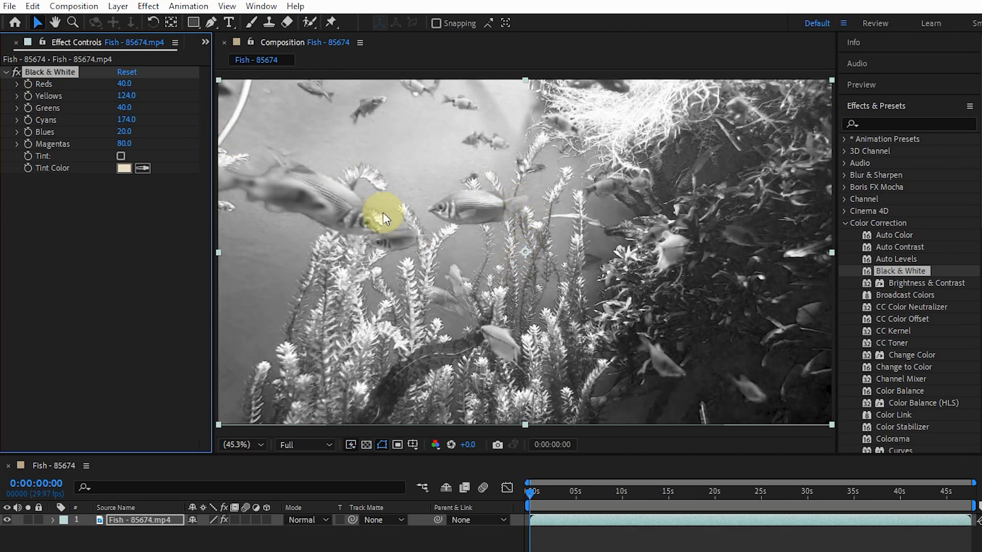
left_click(127, 72)
Try raising Blues and lowering it to -71, and reset the Black & White effect
left_click_drag(124, 131, 308, 194)
left_click_drag(128, 131, 22, 123)
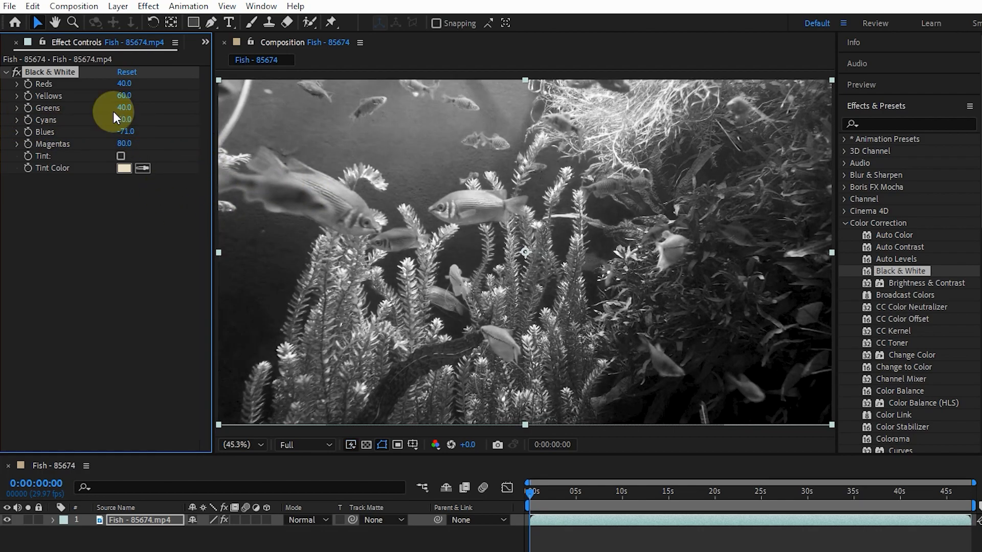
left_click(127, 71)
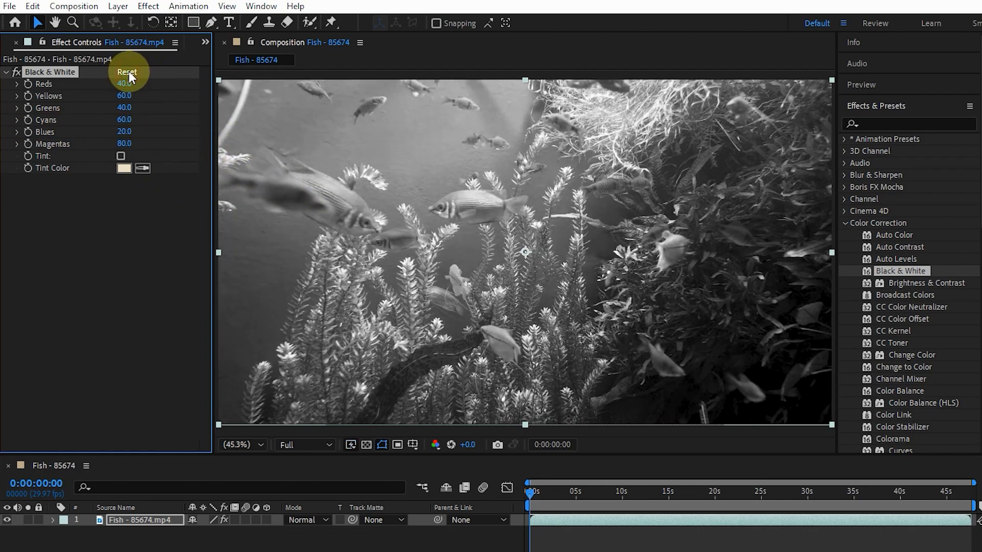
Enable Tint in the Black & White effect and set its tint color to a bright green
left_click(122, 156)
left_click(123, 168)
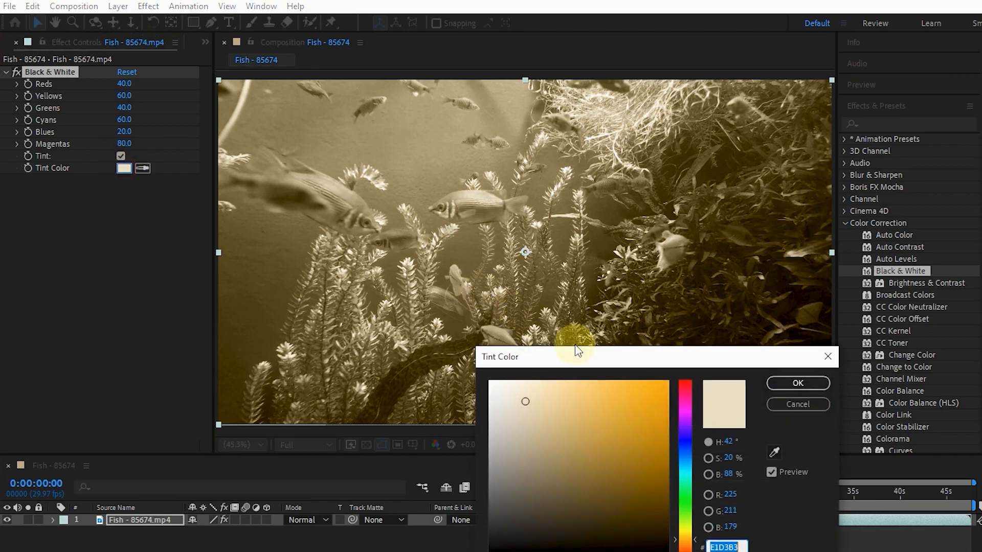
left_click(681, 488)
left_click(636, 416)
left_click(798, 384)
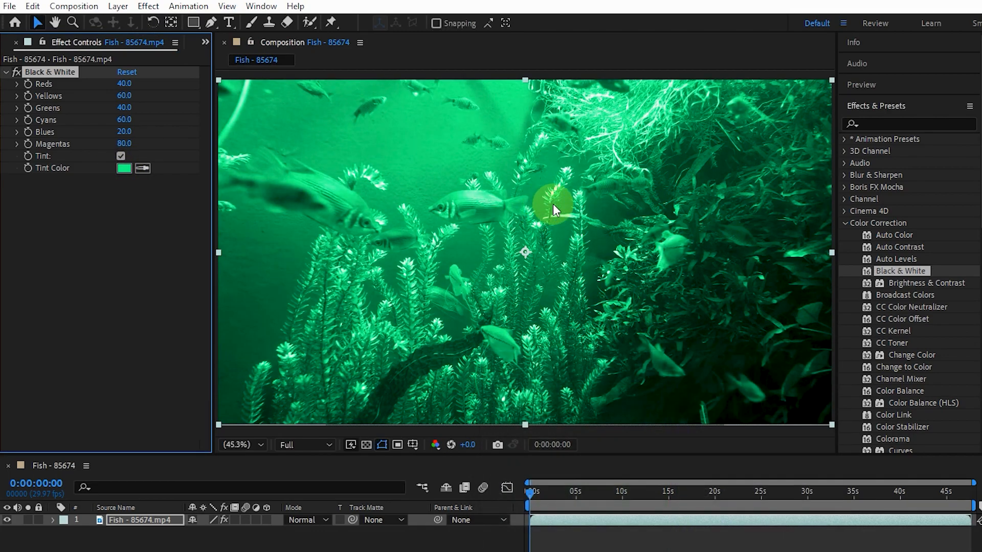
Change the Black & White tint color to red CB2E2E
left_click(123, 168)
left_click_drag(686, 400, 710, 381)
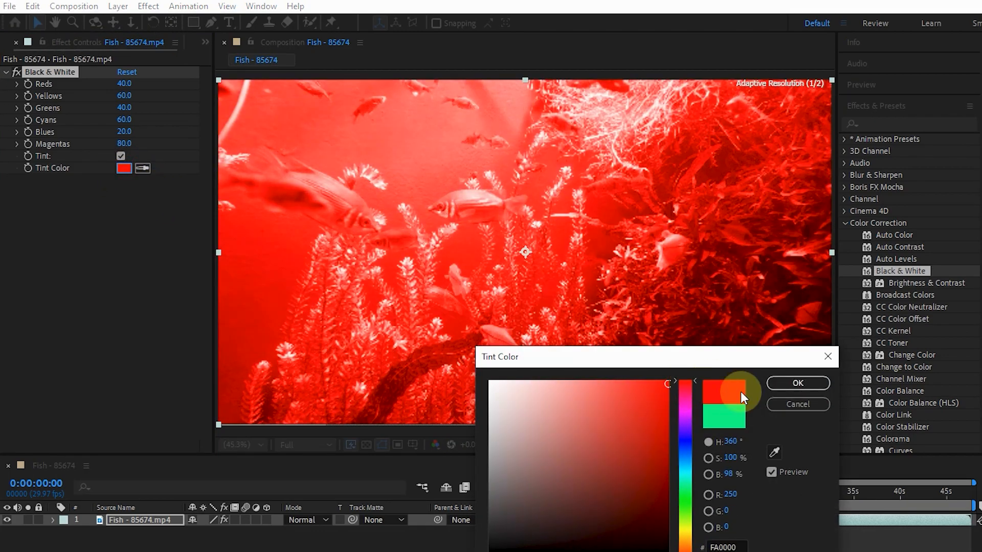
left_click_drag(624, 417, 590, 428)
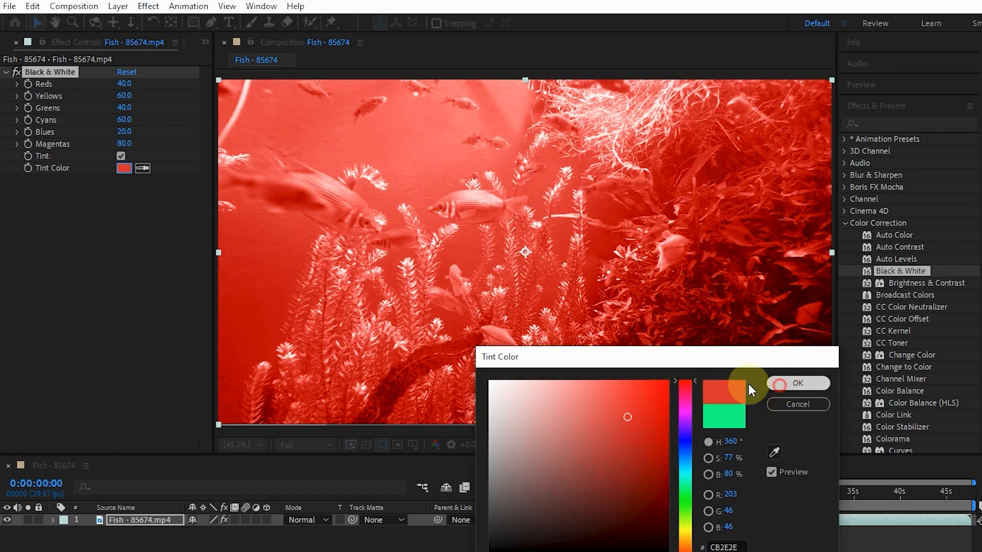
left_click(779, 384)
Sample the tint color with the eyedropper from the grey interface, and resample it from the light teal layer bar
left_click(143, 168)
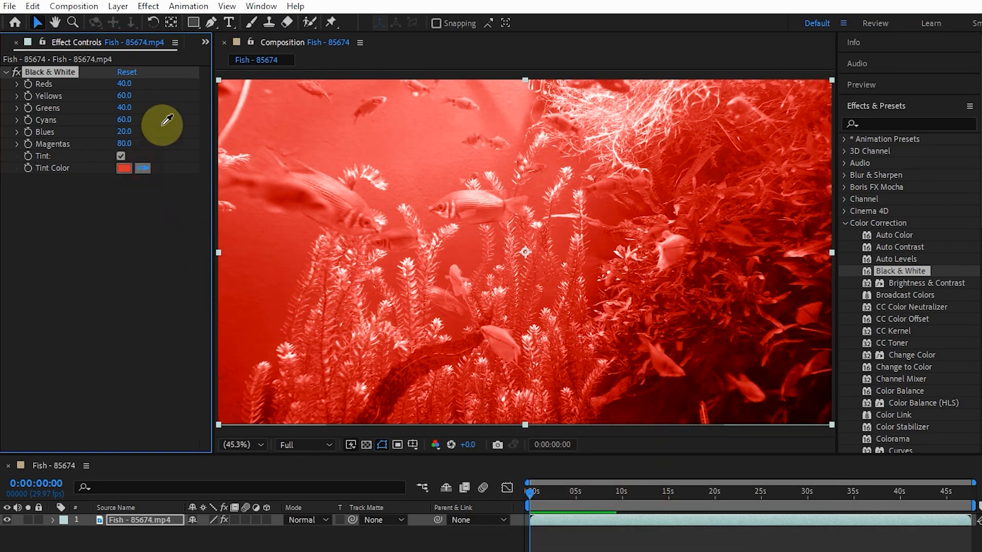
left_click(217, 441)
left_click(143, 168)
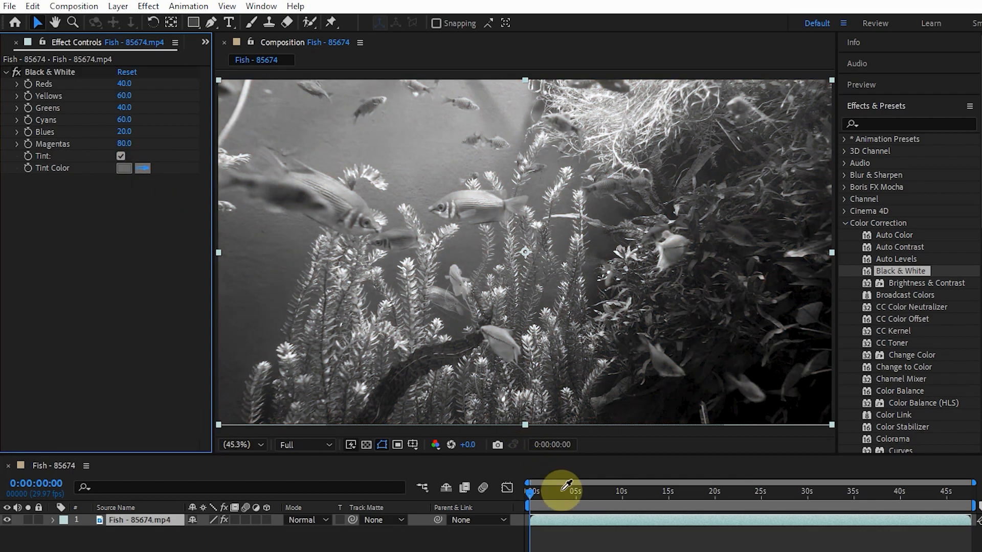
left_click(564, 519)
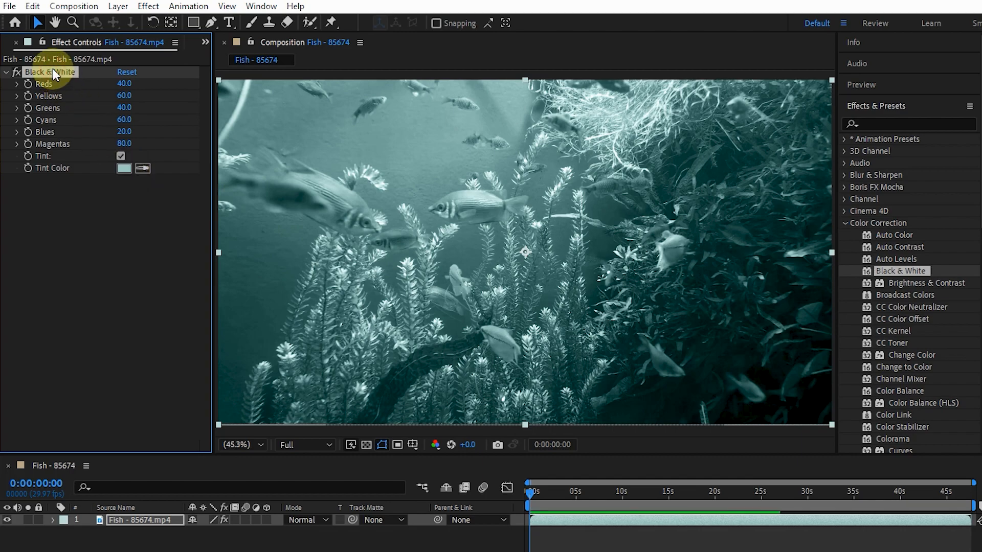
Replace the Black & White effect on the fish clip with the Brightness & Contrast effect
key("Delete")
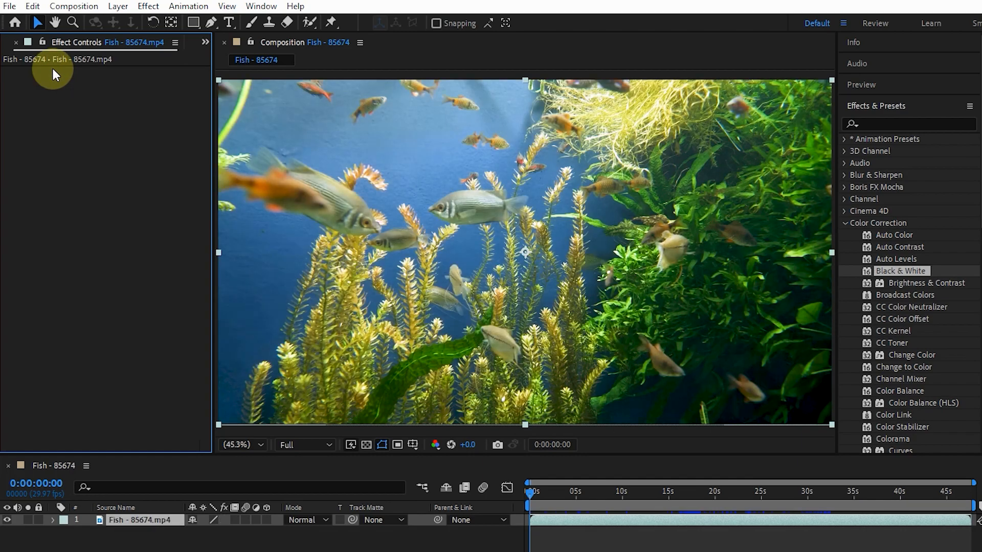
left_click(927, 284)
left_click_drag(920, 285, 492, 296)
Try Brightness at 15, reset the effect, and try different Contrast values, ending at -5
left_click_drag(122, 87, 158, 108)
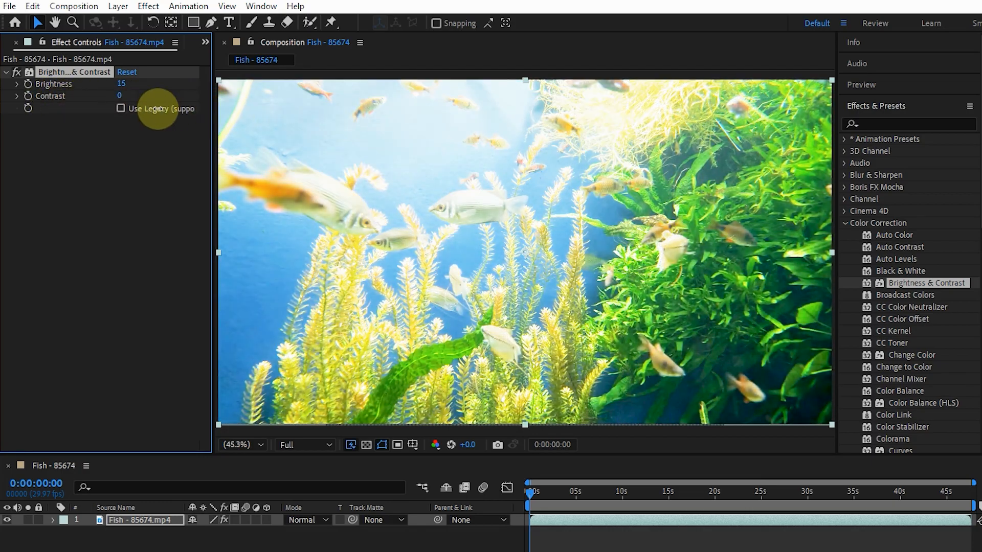
left_click(125, 72)
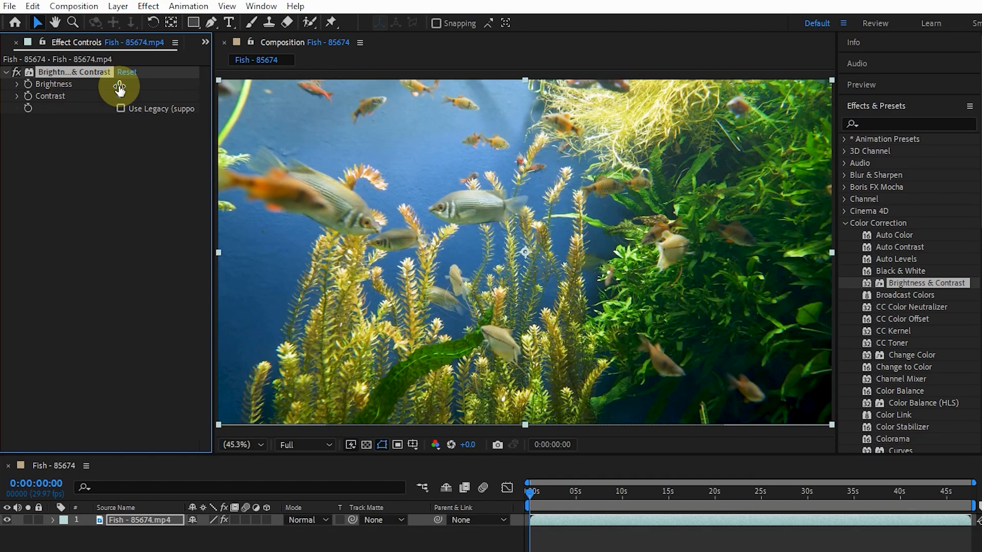
left_click_drag(121, 96, 185, 108)
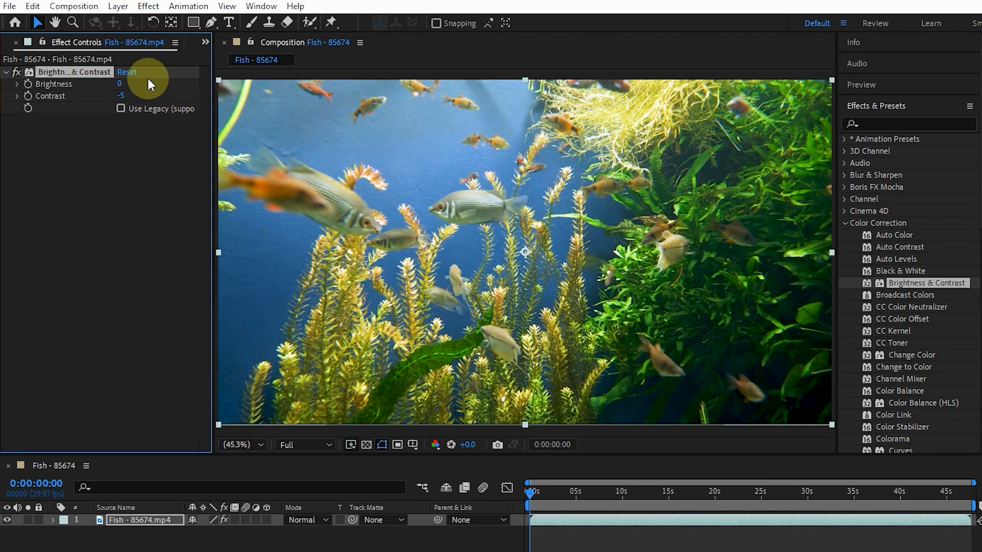
Set Brightness to 10 and Contrast to 15 in the Brightness & Contrast effect
left_click(121, 85)
type("1")
key("Return")
left_click(120, 97)
type("1")
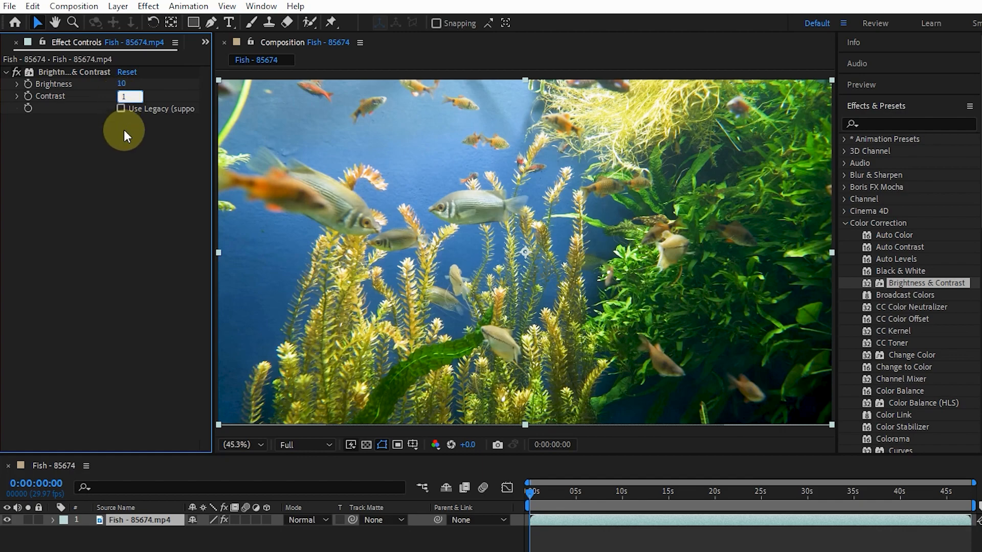
type("5")
left_click(143, 143)
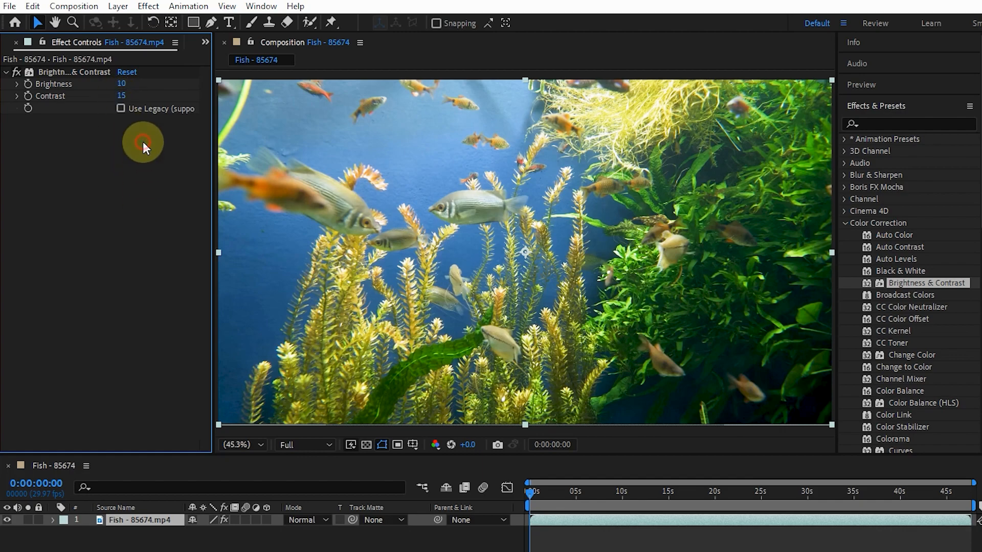
Toggle the Brightness & Contrast effect off and on to compare the image, and switch Use Legacy on and off again
left_click(15, 70)
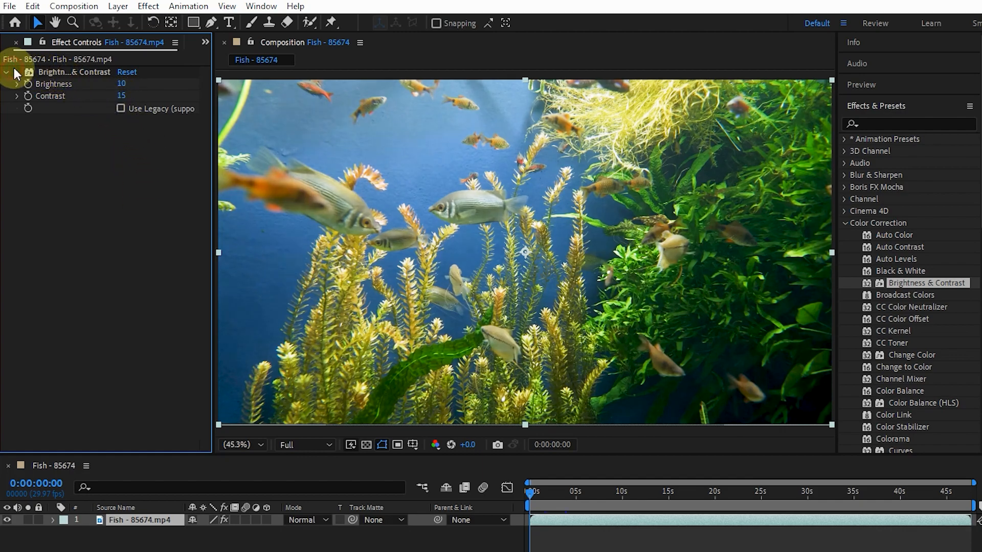
left_click(14, 70)
left_click(14, 70)
left_click(14, 71)
left_click(119, 108)
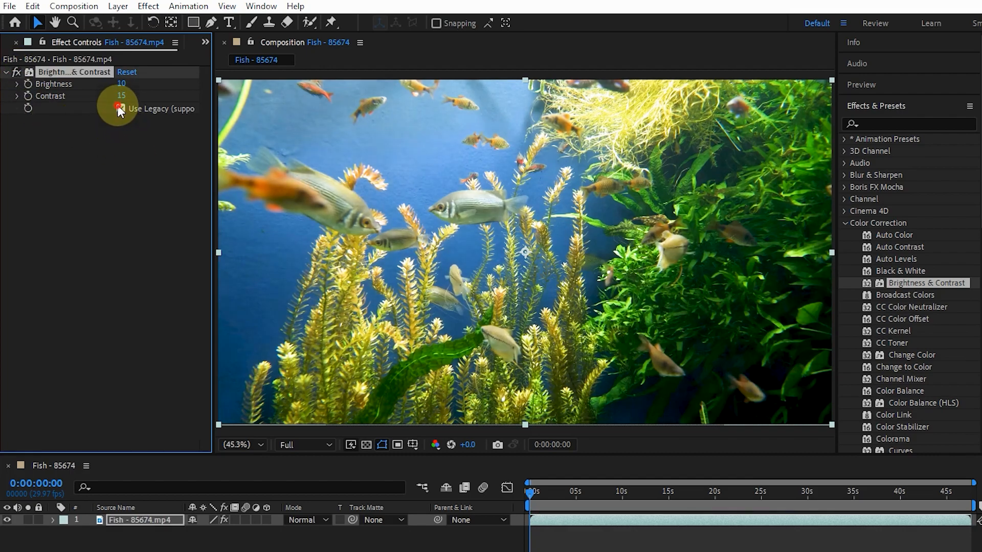
left_click(119, 108)
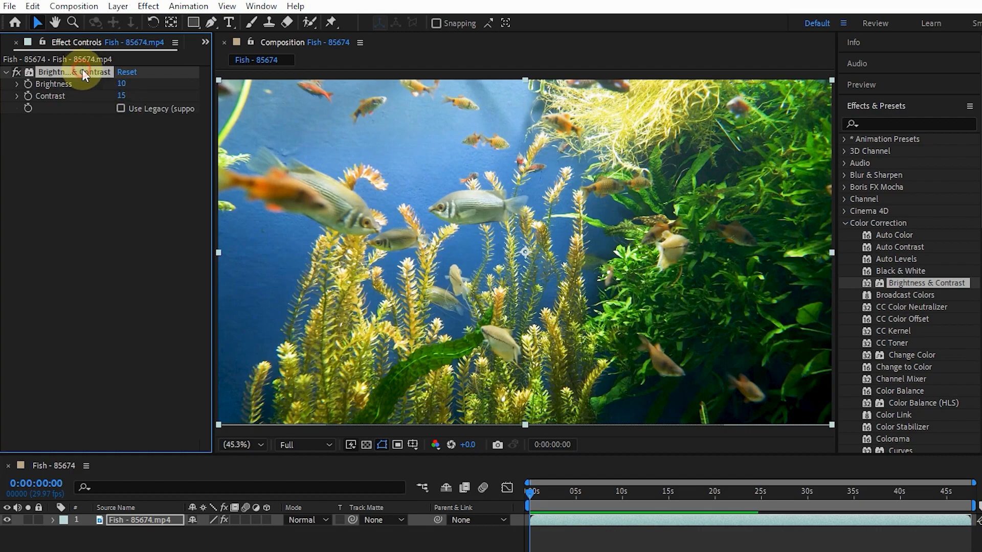
Replace the Brightness & Contrast effect on the fish clip with the Broadcast Colors effect
key("Delete")
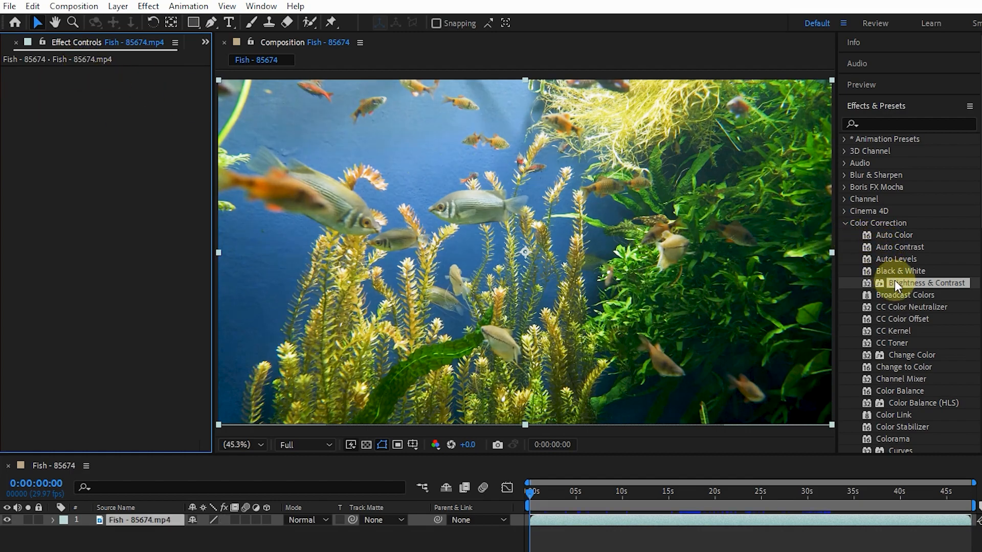
left_click_drag(909, 294, 464, 222)
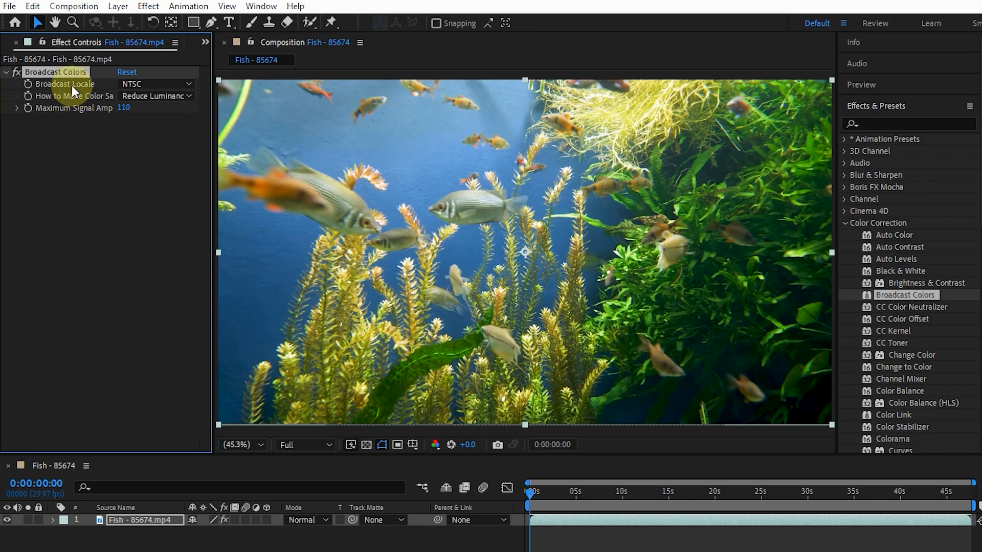
Try PAL as the Broadcast Locale and set it back to NTSC
left_click(169, 83)
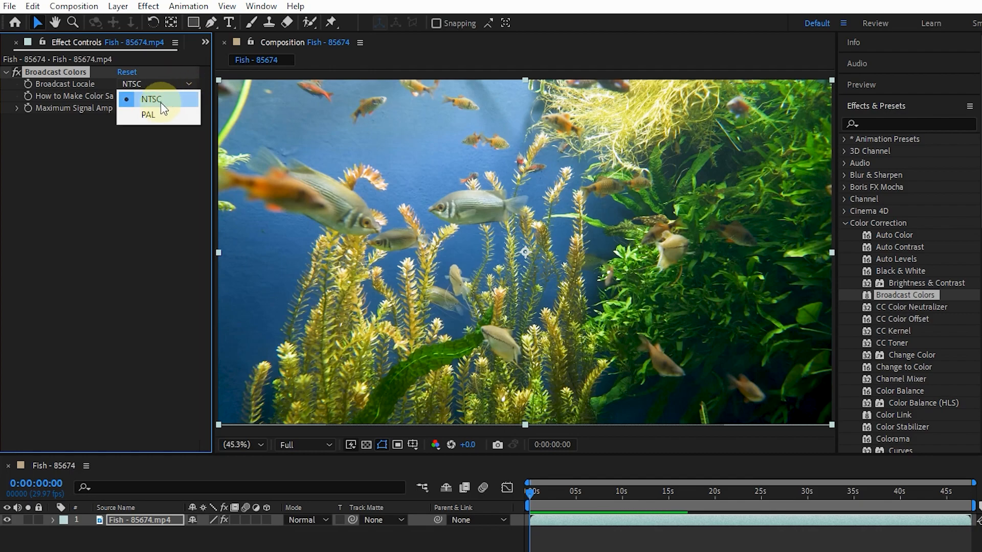
left_click(156, 116)
left_click(156, 82)
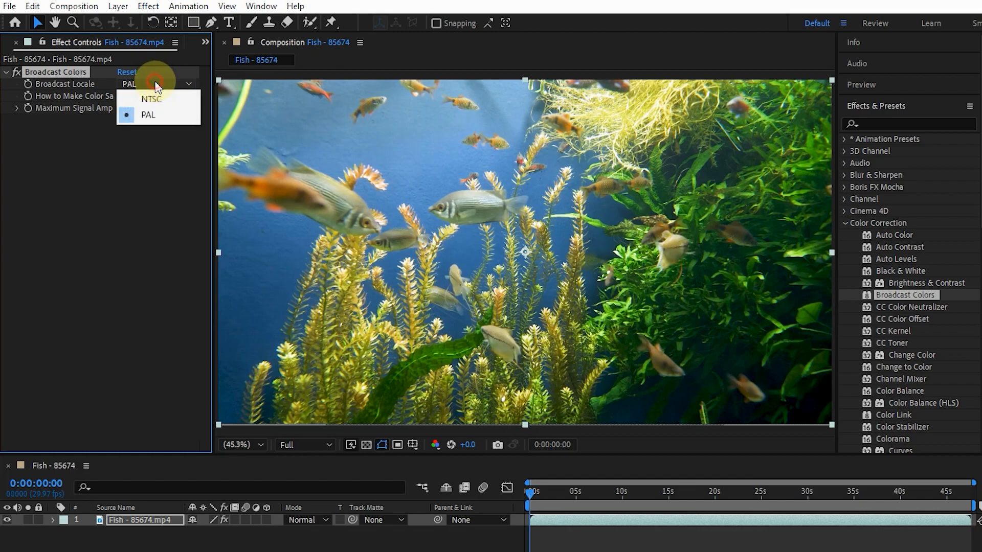
left_click(150, 96)
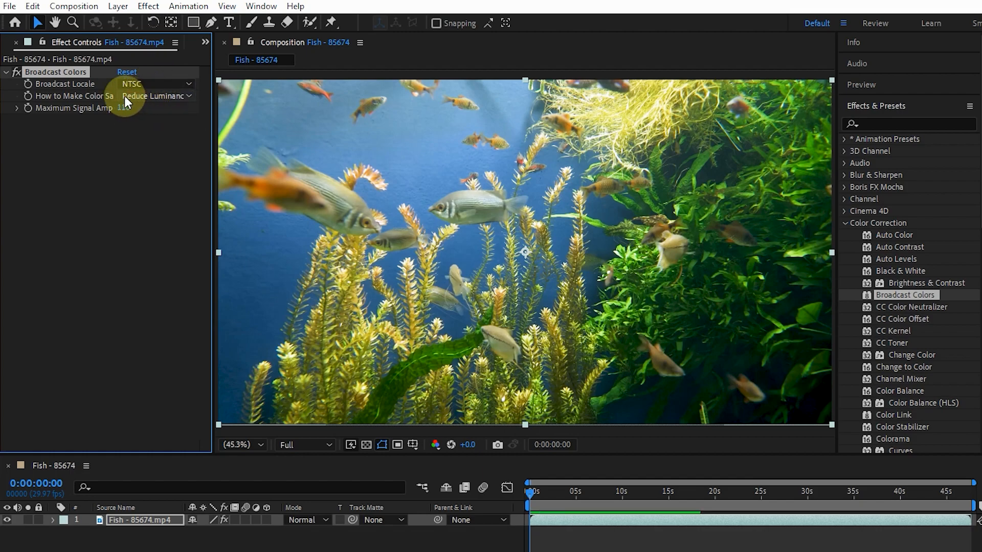
Try Key Out Unsafe and Key Out Safe as the color-safe method, and return it to Reduce Luminance
left_click(147, 95)
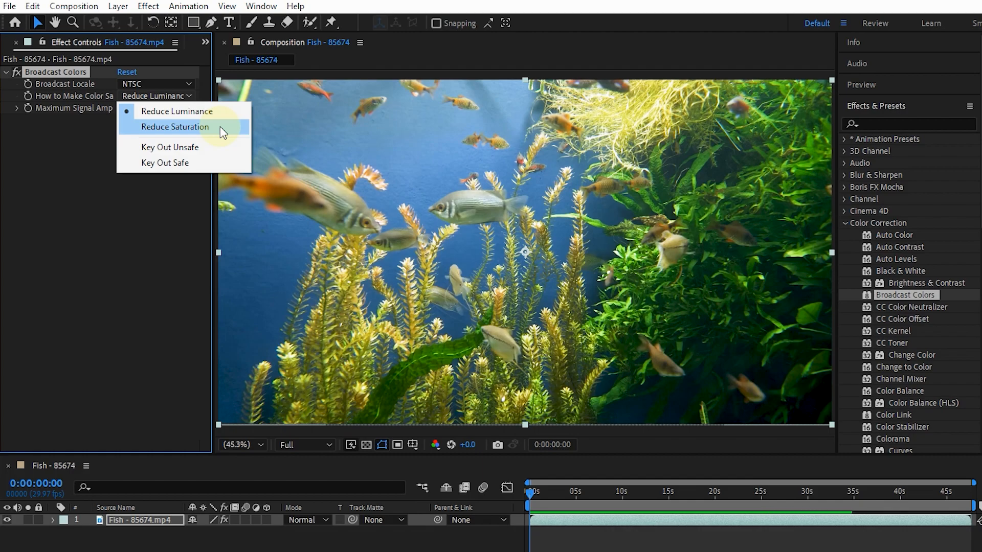
left_click(196, 150)
left_click(152, 96)
left_click(174, 163)
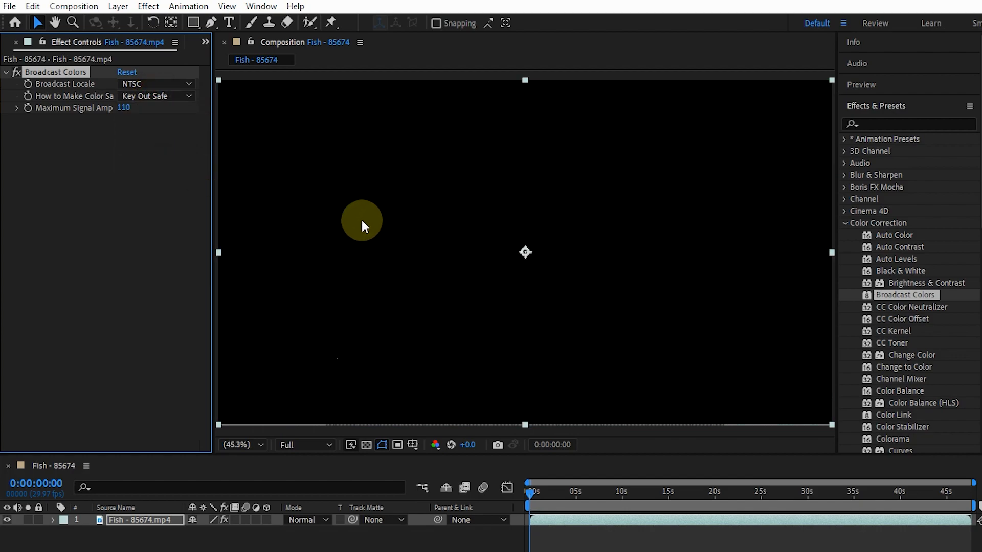
left_click(153, 97)
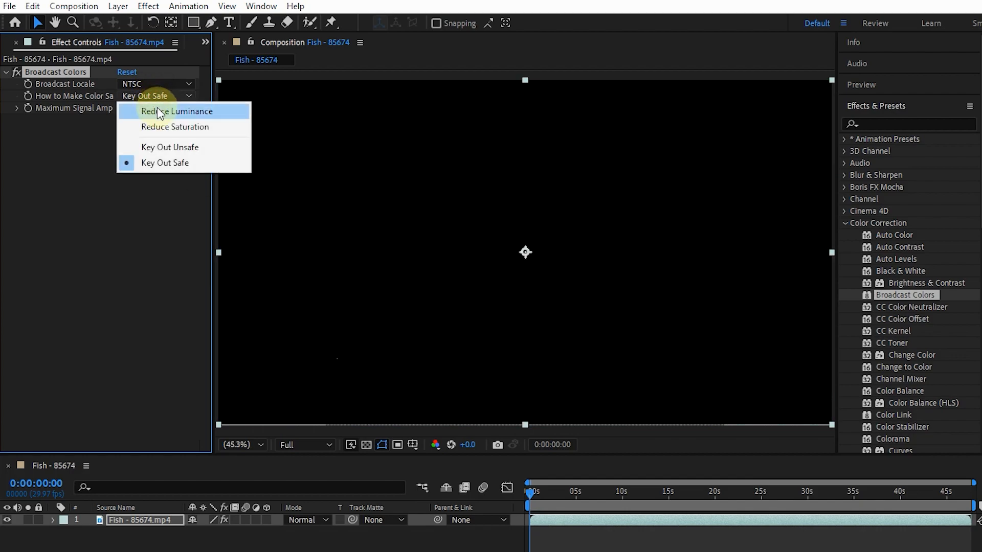
left_click(173, 113)
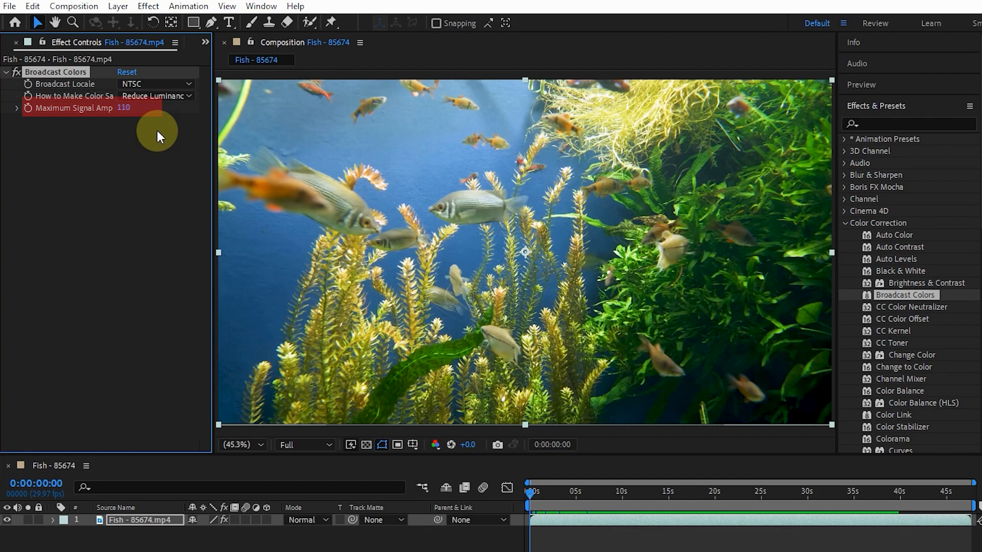
Try adjusting the Maximum Signal Amplitude and delete the Broadcast Colors effect from the clip
mouse_move(125, 108)
left_mouse_down()
mouse_move(211, 119)
mouse_move(72, 120)
mouse_move(266, 126)
mouse_move(52, 123)
mouse_move(260, 136)
mouse_move(137, 132)
mouse_move(360, 164)
mouse_move(115, 107)
left_mouse_up()
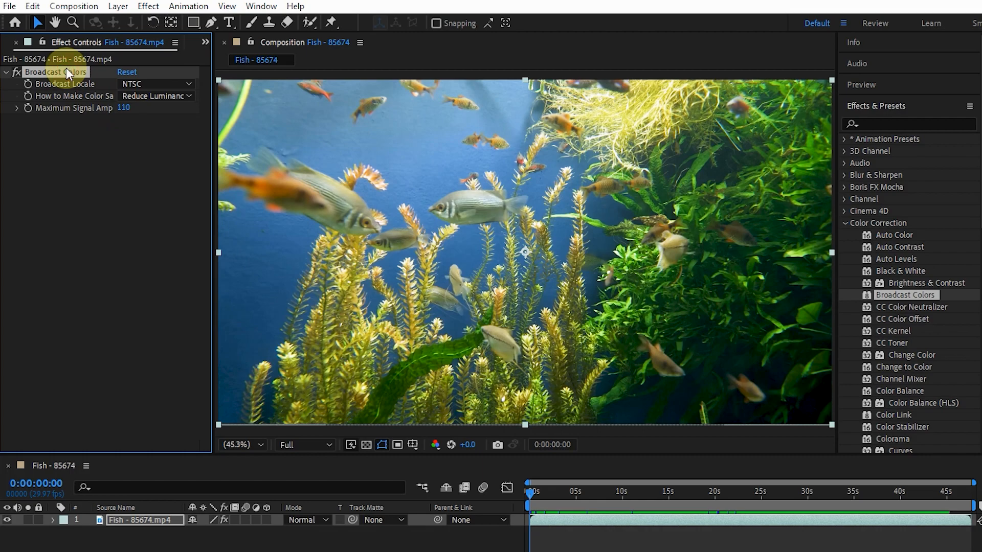
key("Delete")
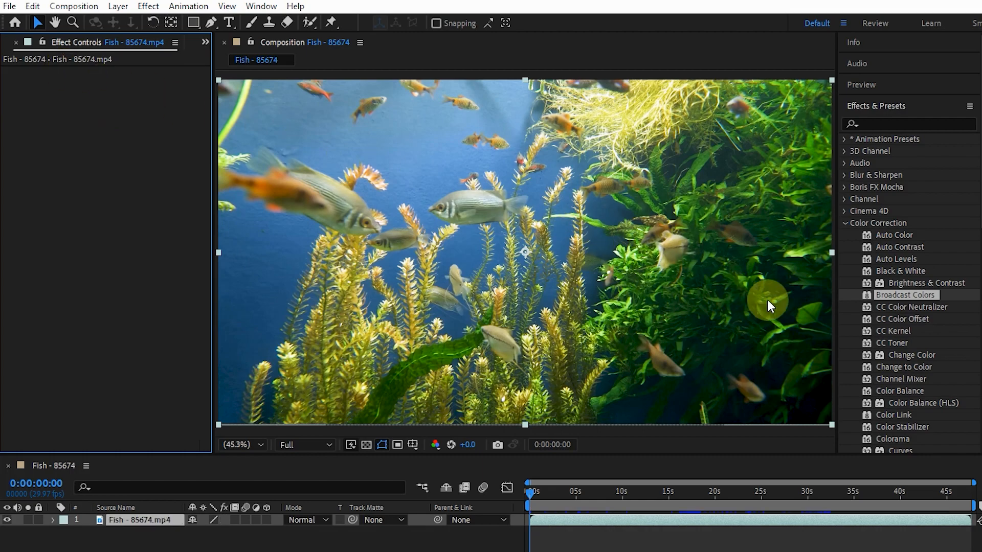
Apply CC Color Neutralizer to the fish clip with shadows, highlights and midtones unbalance sampled from the footage, and compare with the effect off
left_click_drag(903, 307, 177, 211)
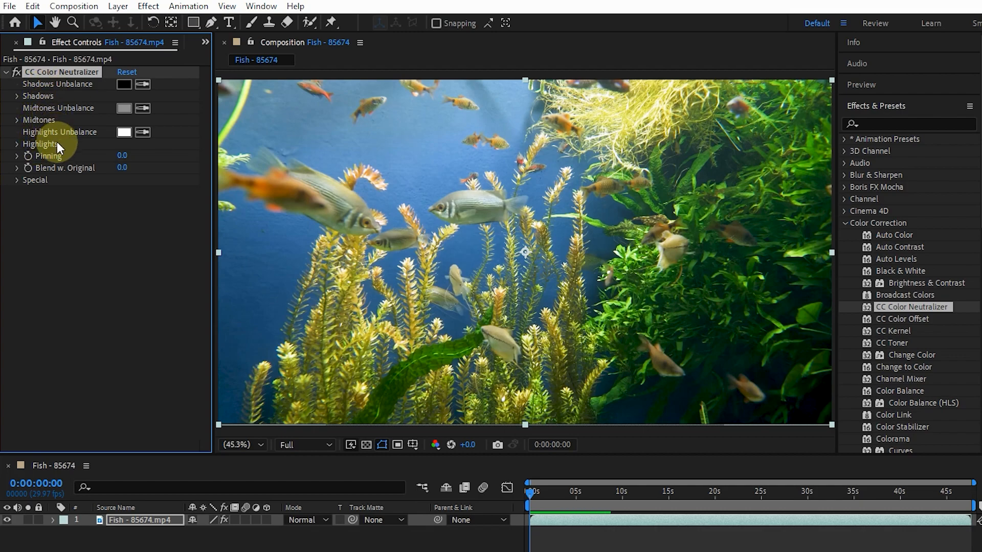
left_click(144, 85)
left_click(642, 397)
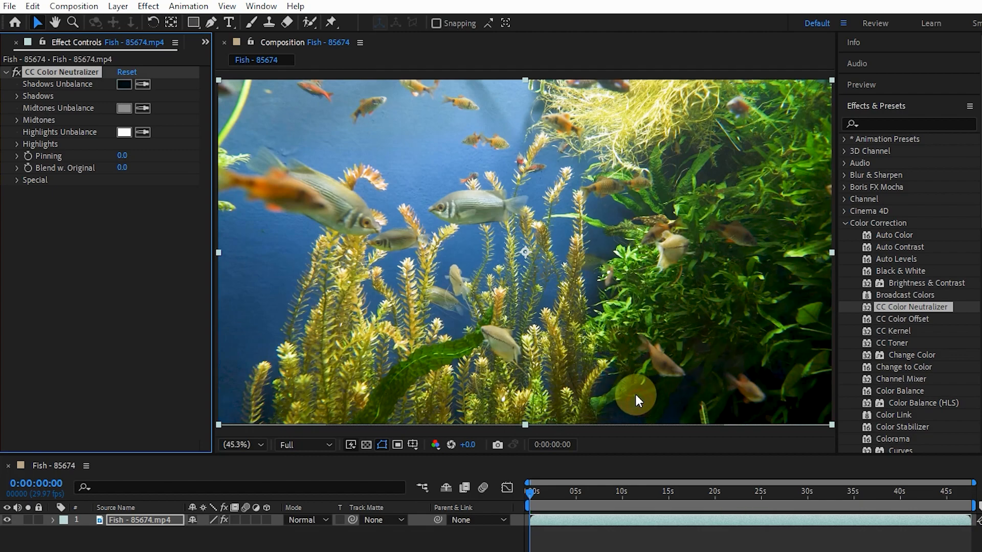
left_click(143, 132)
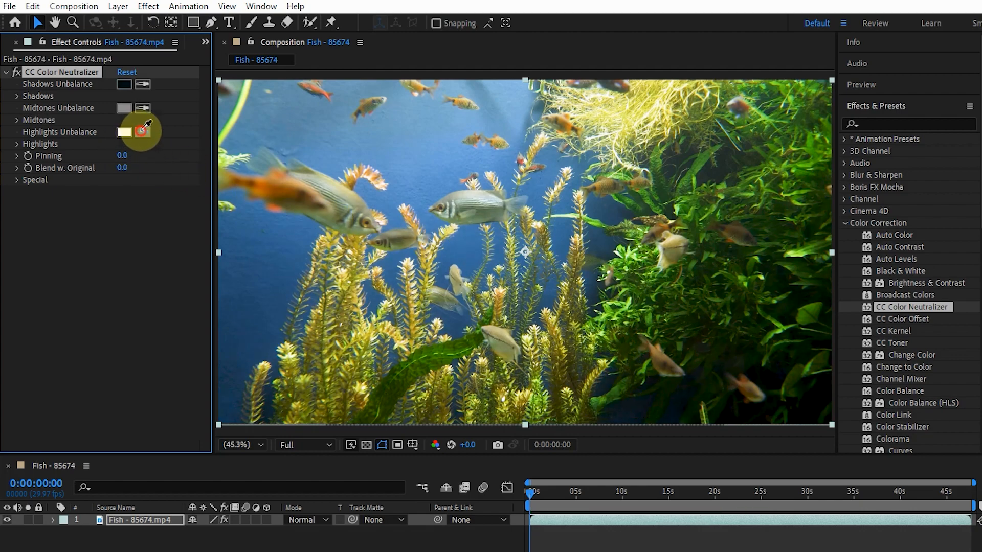
left_click(522, 111)
left_click(143, 109)
left_click(392, 267)
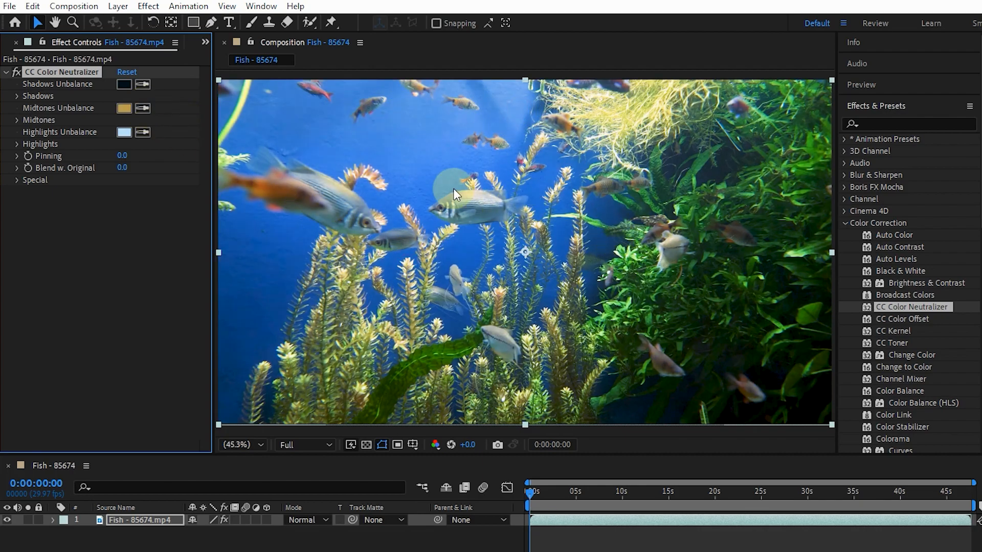
left_click(17, 72)
left_click(16, 71)
left_click(16, 71)
left_click(17, 72)
Try 100 for both Red - Shadows and Blend w. Original, and remove the CC Color Neutralizer effect from the clip
left_click(19, 95)
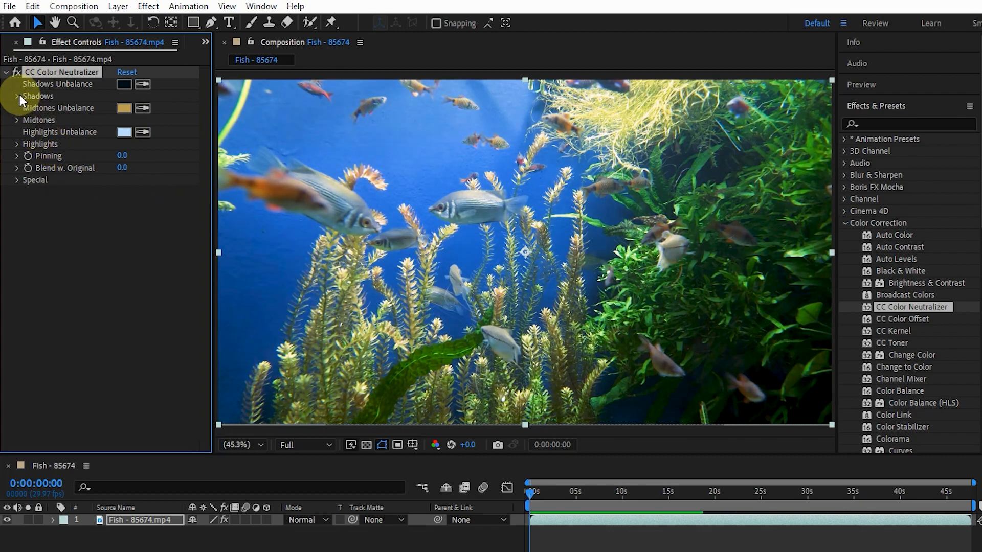
left_click_drag(121, 108, 235, 140)
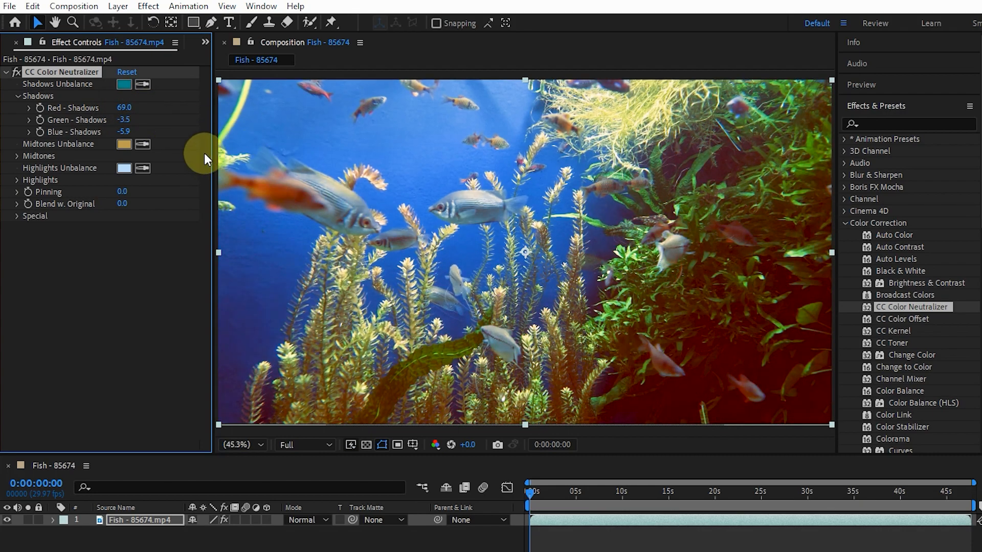
left_click_drag(123, 108, 651, 281)
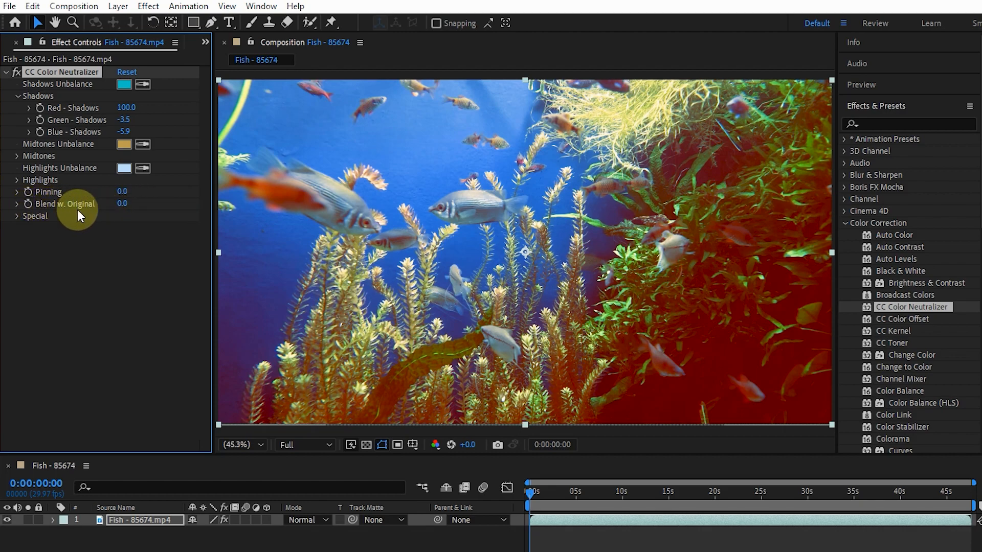
mouse_move(121, 203)
left_mouse_down()
mouse_move(77, 197)
mouse_move(170, 202)
mouse_move(75, 199)
mouse_move(115, 201)
left_mouse_up()
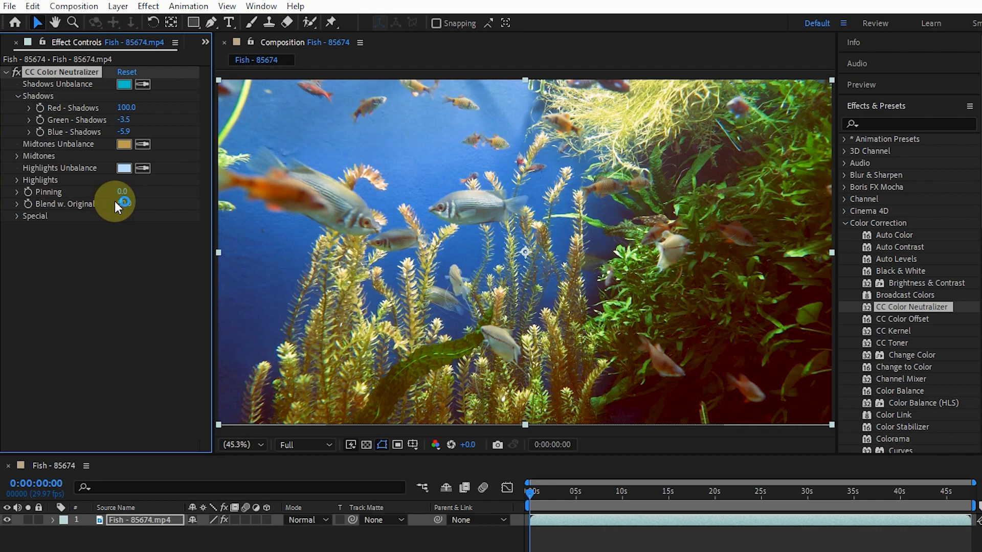
left_click(127, 72)
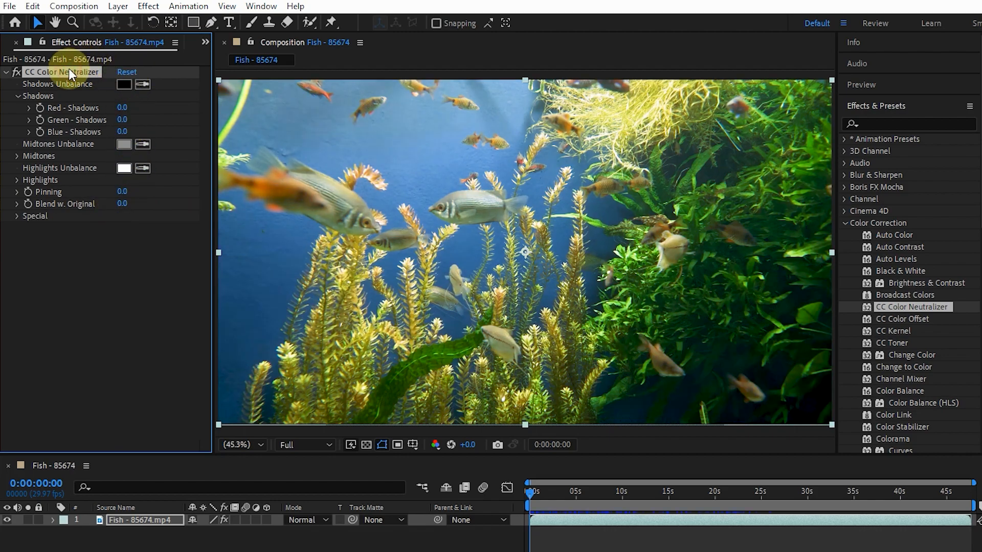
key("Delete")
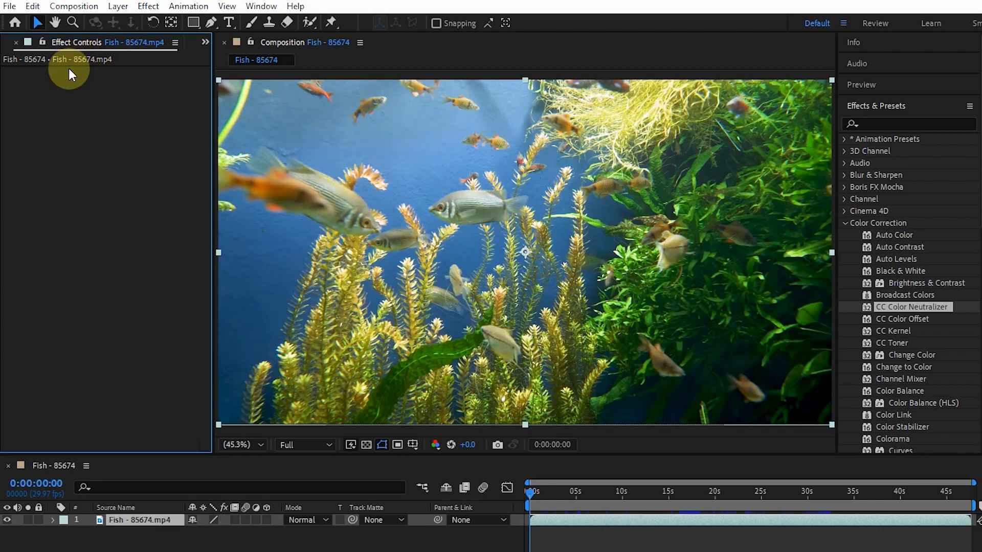
Apply CC Color Offset to the fish clip, try a Red Phase of 53°, and reset the effect
left_click_drag(903, 321, 507, 248)
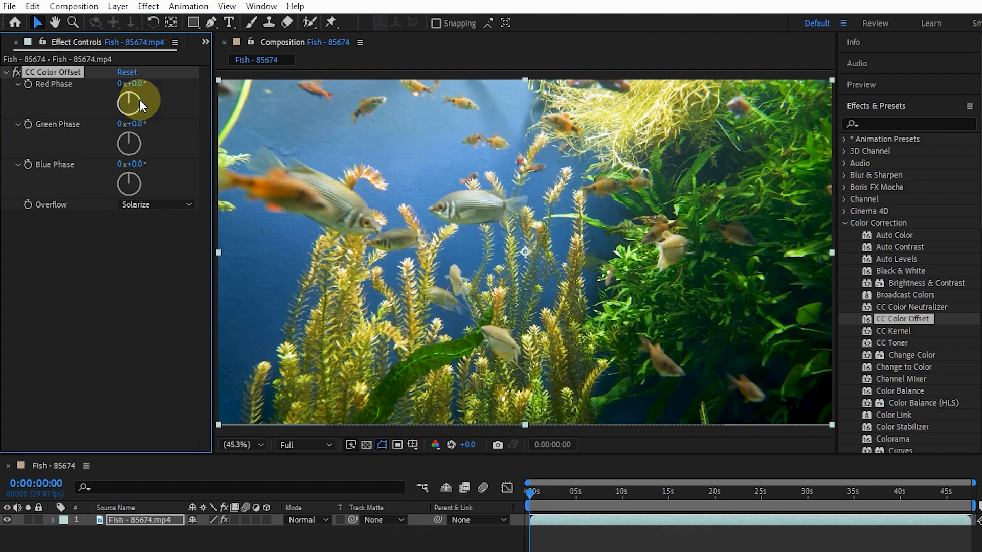
mouse_move(139, 100)
left_mouse_down()
mouse_move(146, 115)
mouse_move(154, 100)
left_mouse_up()
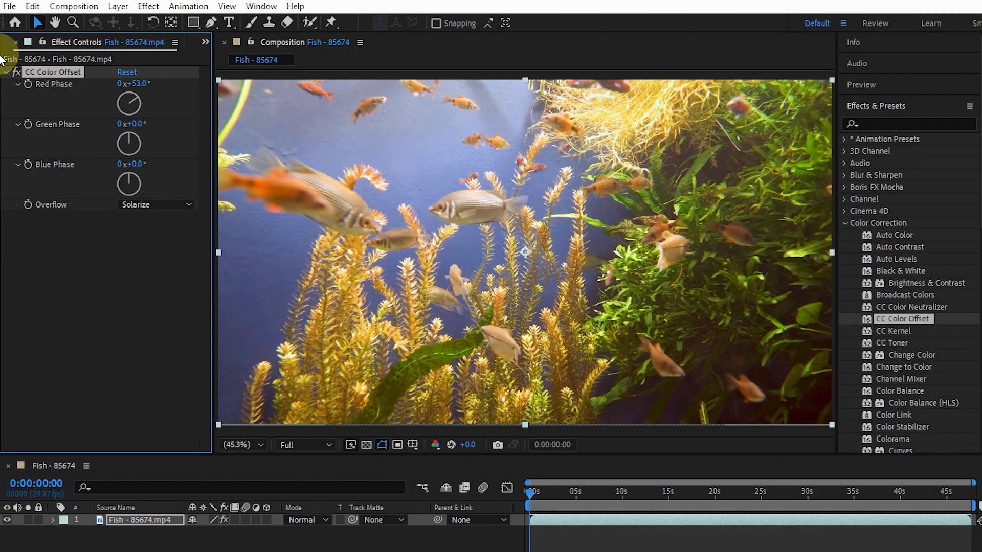
left_click(17, 72)
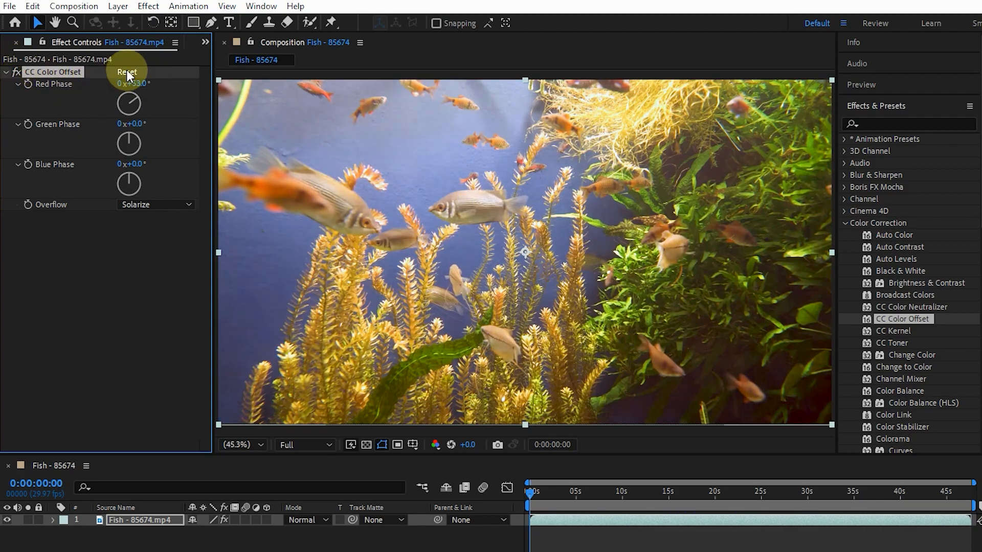
left_click(127, 72)
Set CC Color Offset's Green Phase to 3° and its Blue Phase to 85°
left_click_drag(139, 133, 157, 88)
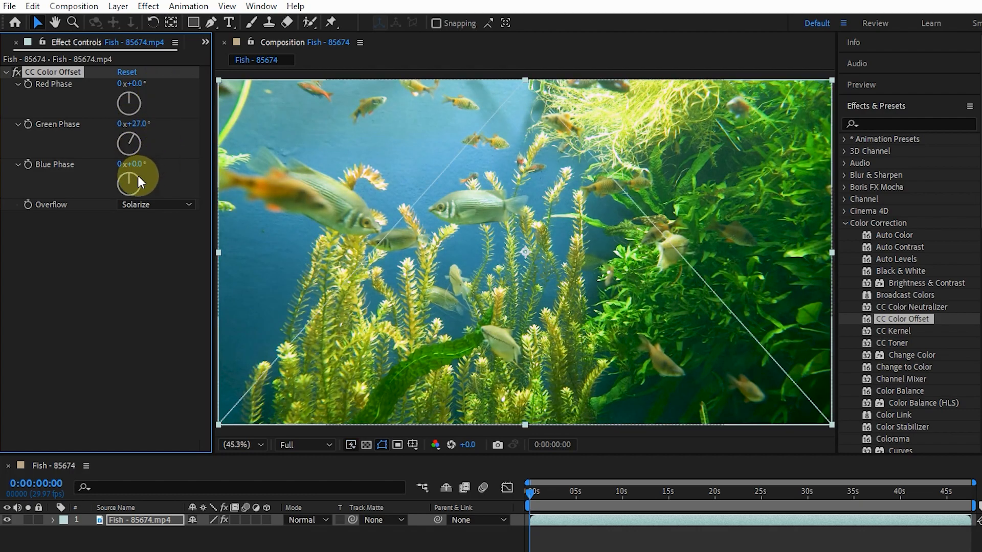
left_click_drag(143, 201, 129, 127)
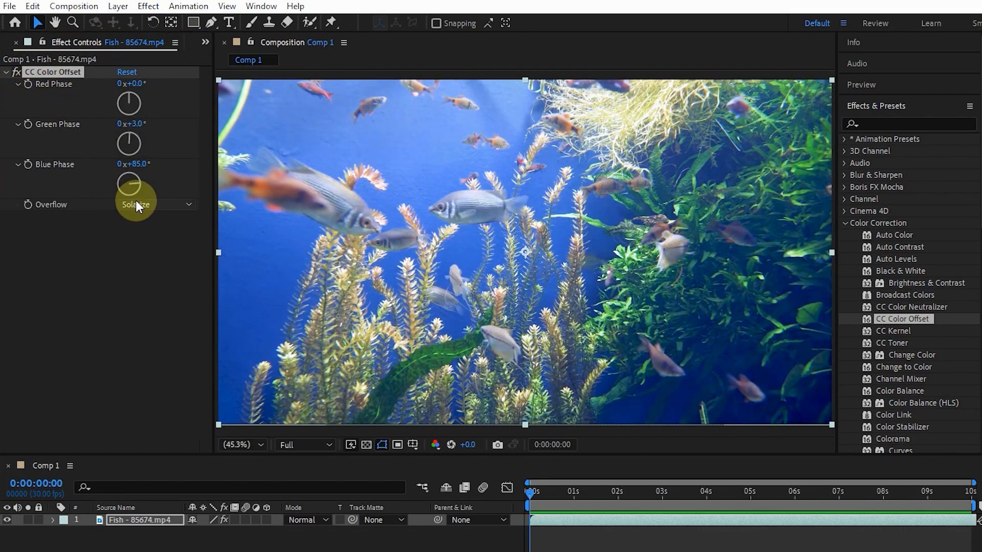
Try Polarize and Wrap as the Overflow mode, return it to Solarize, and delete the CC Color Offset effect
left_click(136, 204)
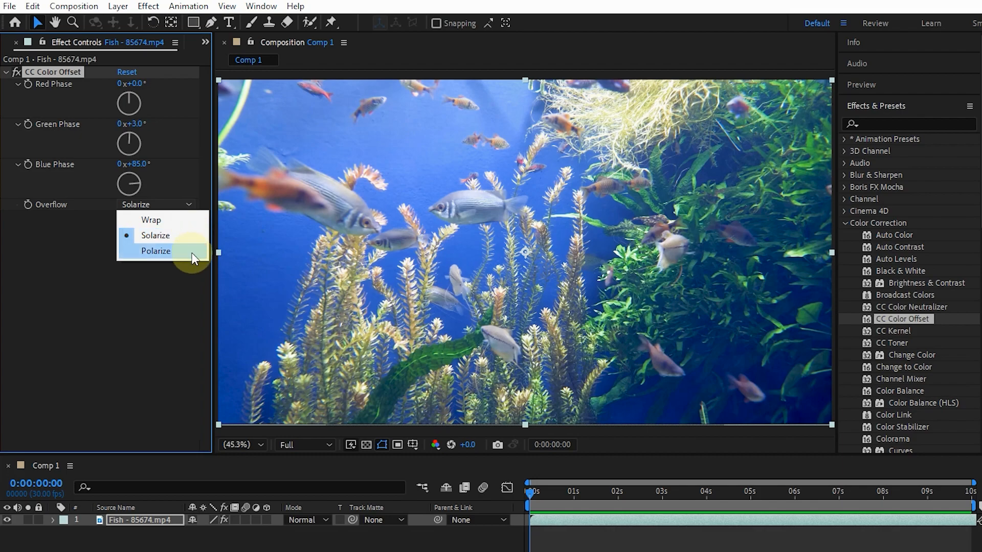
left_click(192, 254)
left_click(150, 203)
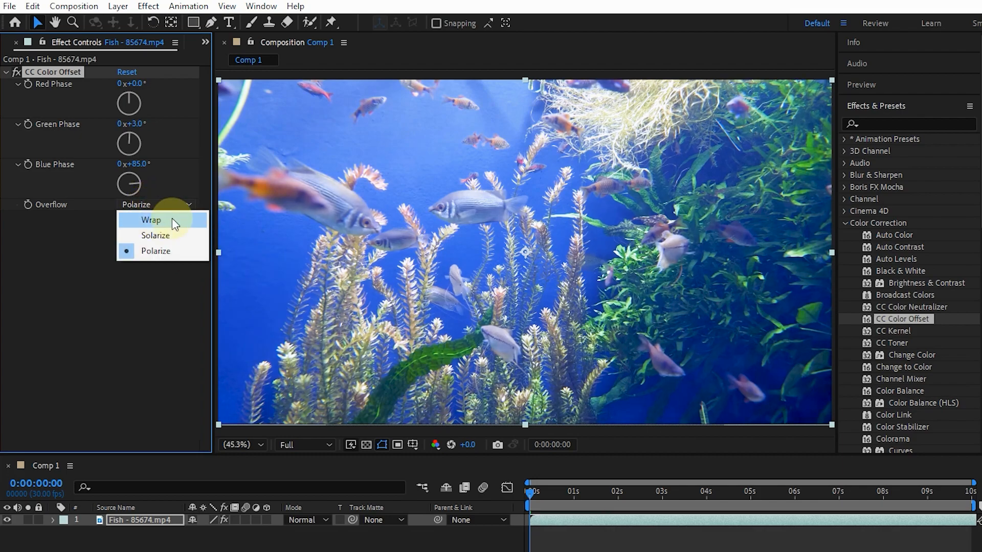
left_click(158, 219)
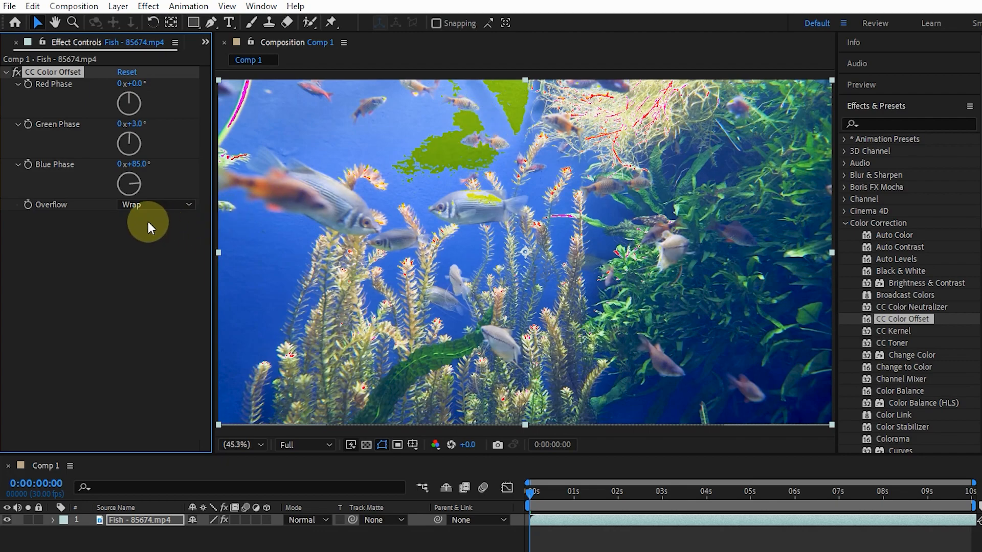
left_click(151, 205)
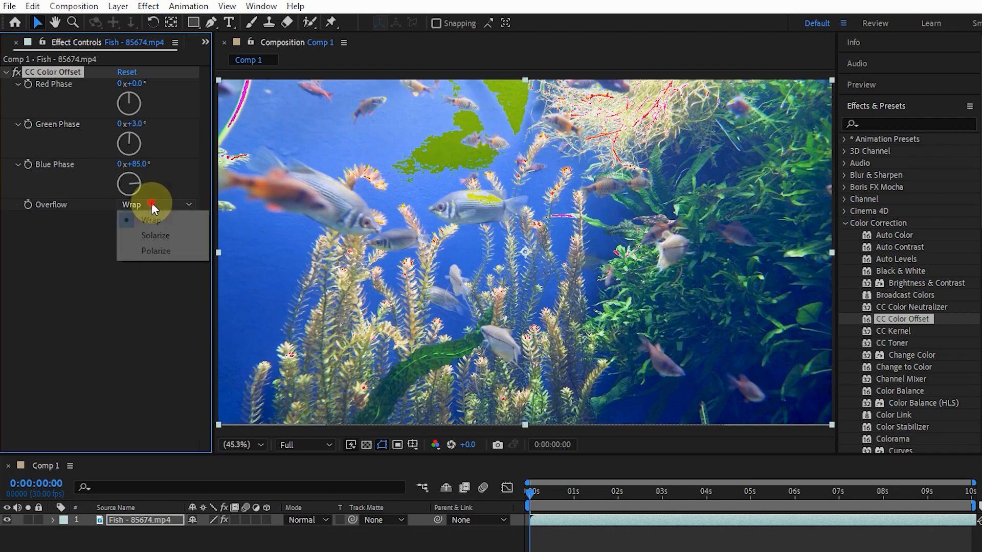
left_click(150, 236)
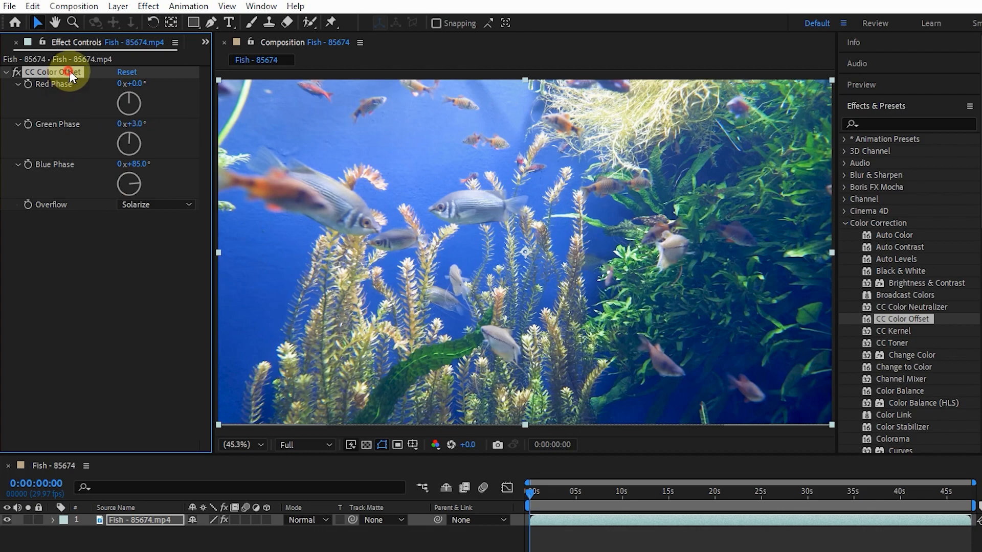
key("Delete")
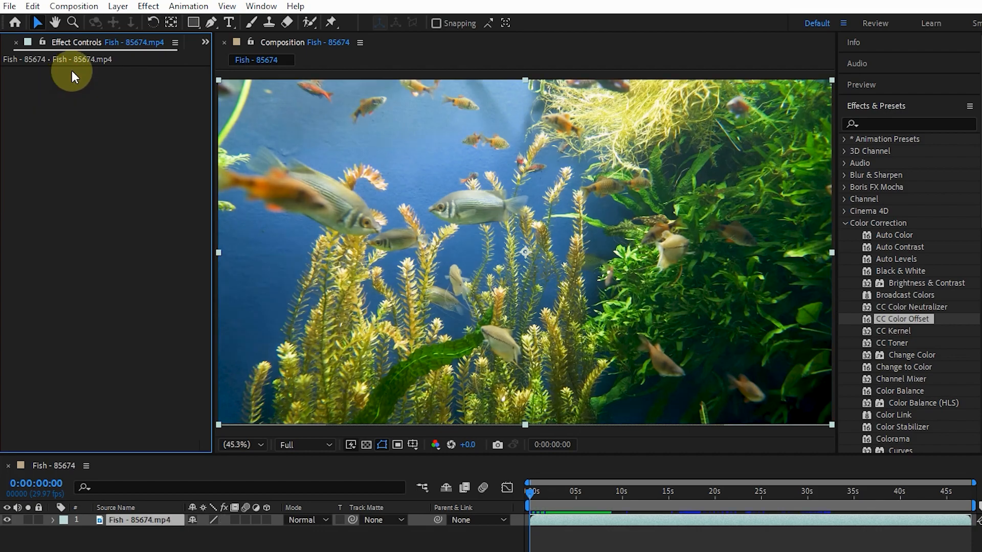
Apply CC Toner to the fish clip and set its Highlights color to pure red
left_click_drag(898, 340, 437, 224)
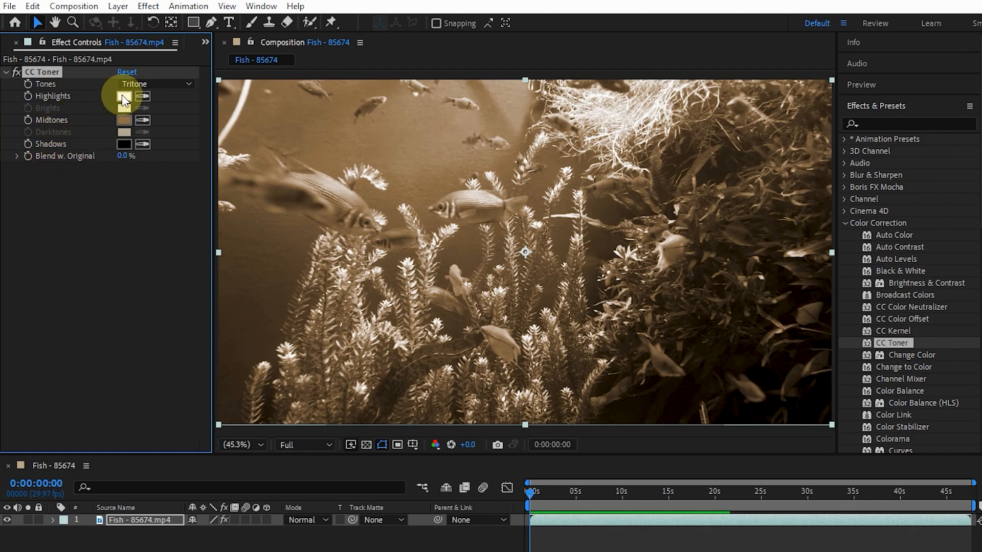
left_click(123, 97)
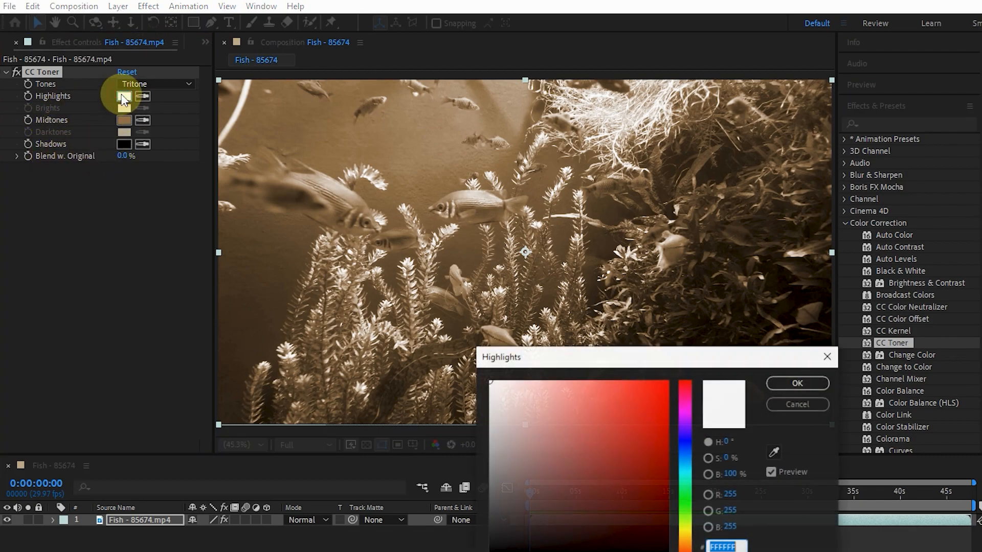
left_click(667, 382)
left_click(777, 383)
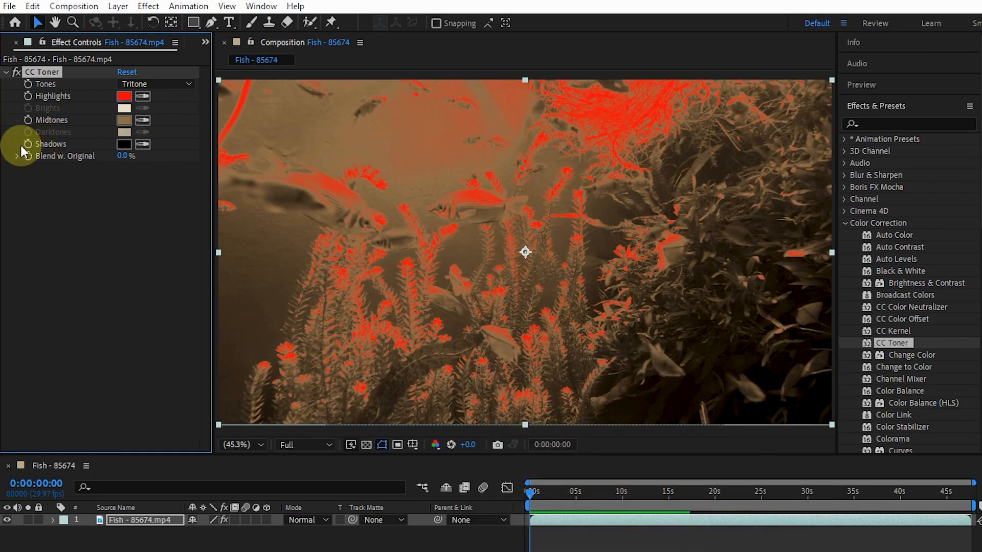
Set CC Toner's Shadows color to green 22E358
left_click(124, 143)
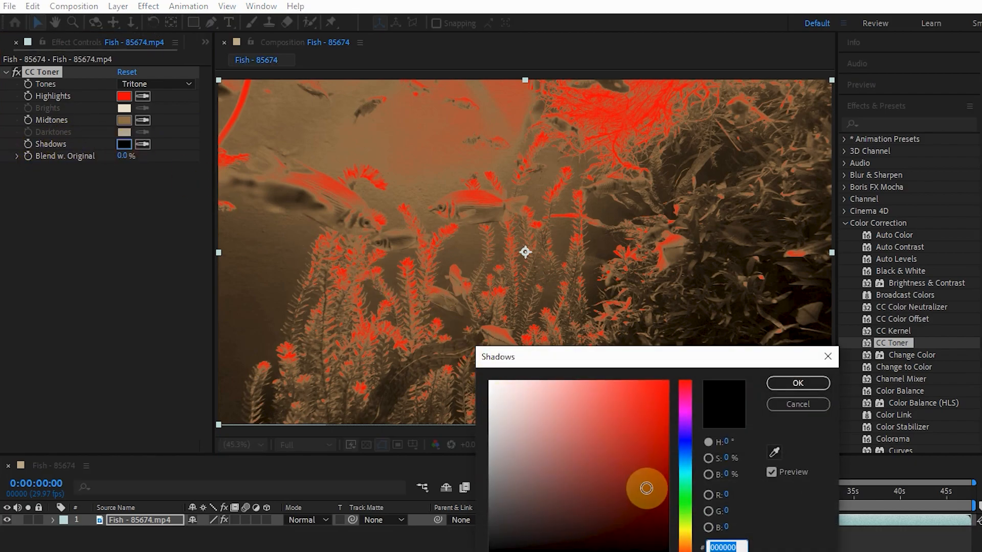
left_click(686, 493)
left_click(642, 400)
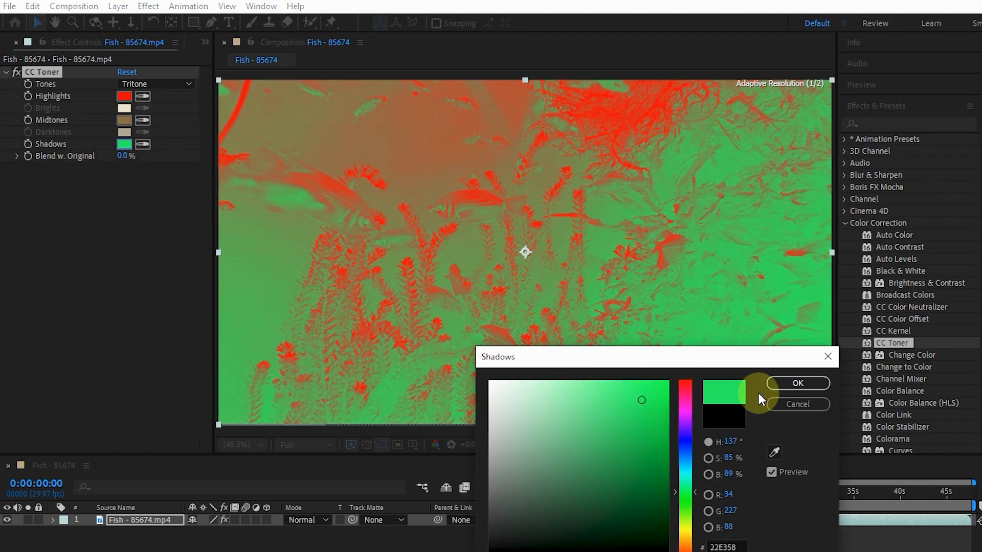
left_click(782, 383)
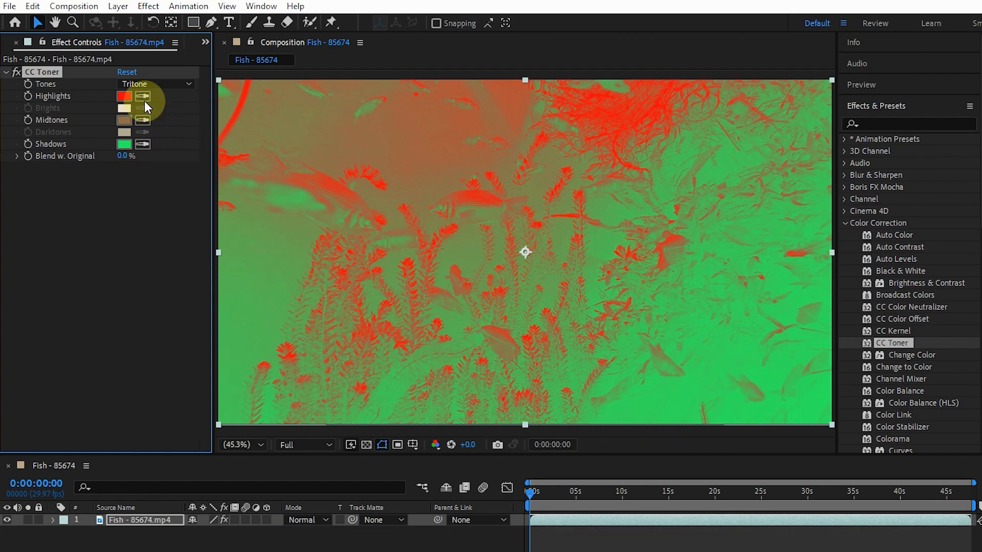
Reset CC Toner, try Duotone for its Tones setting, and switch it to Pentone
left_click(127, 72)
left_click(129, 85)
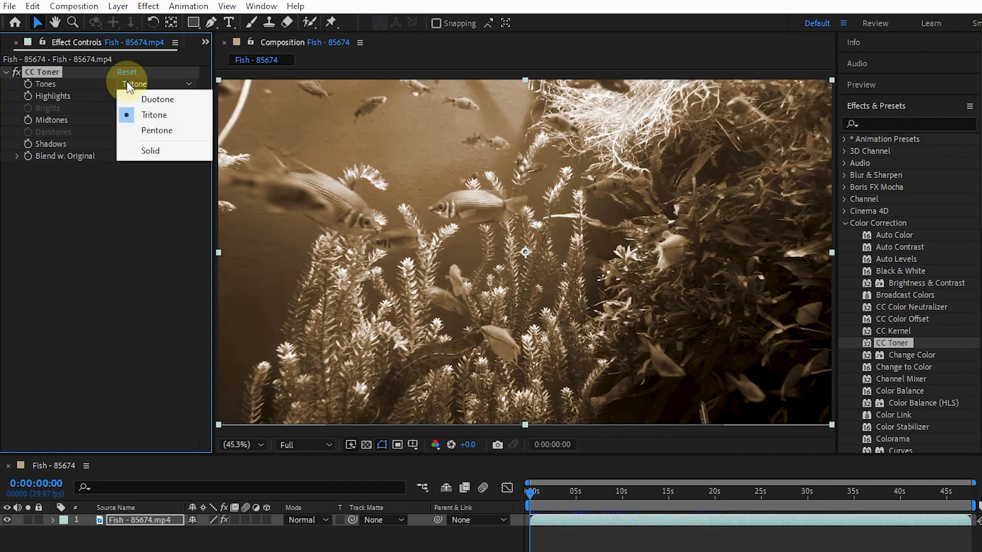
left_click(166, 100)
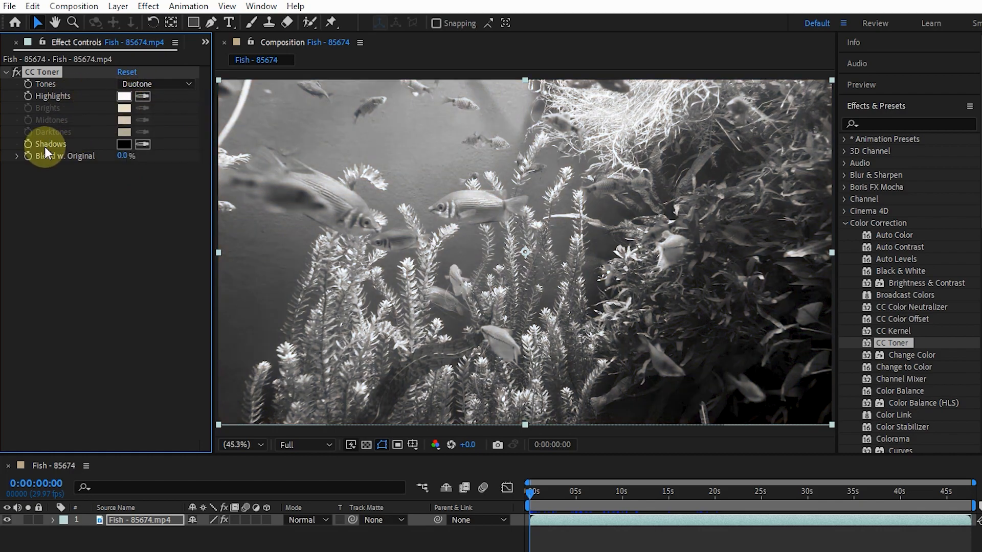
left_click(135, 81)
left_click(160, 131)
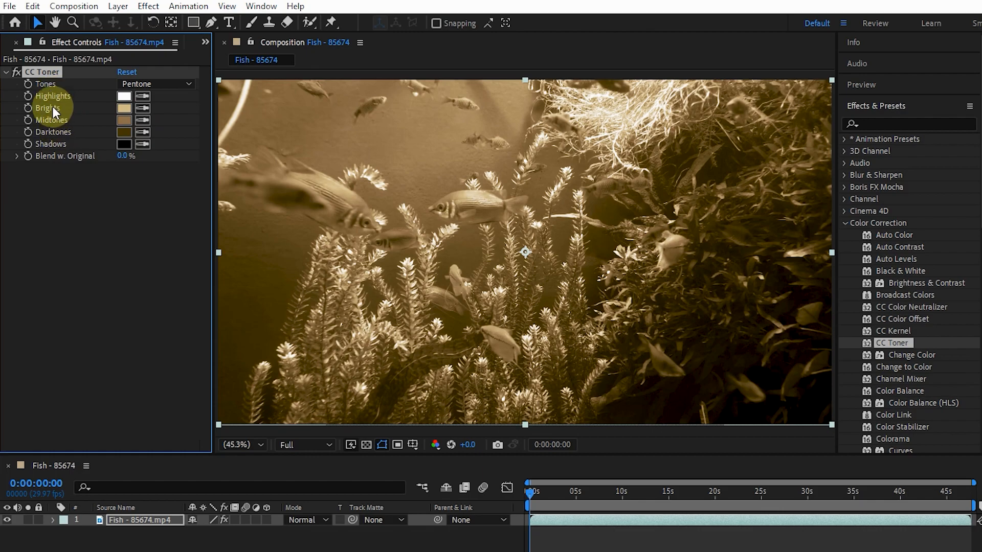
Set CC Toner's Brights color to yellow FFF600 and compare the clip with the effect off and on
left_click(124, 108)
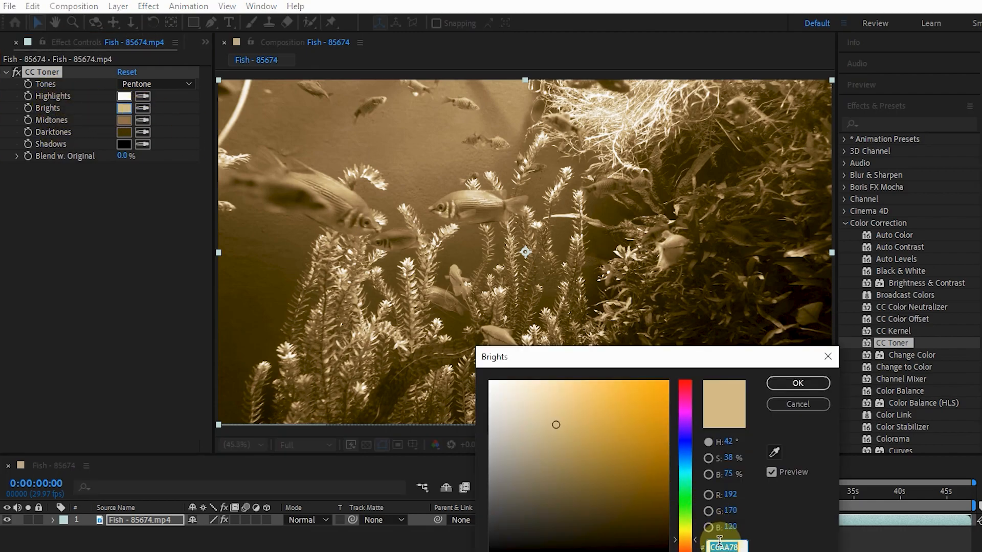
left_click_drag(688, 536, 688, 533)
left_click(625, 428)
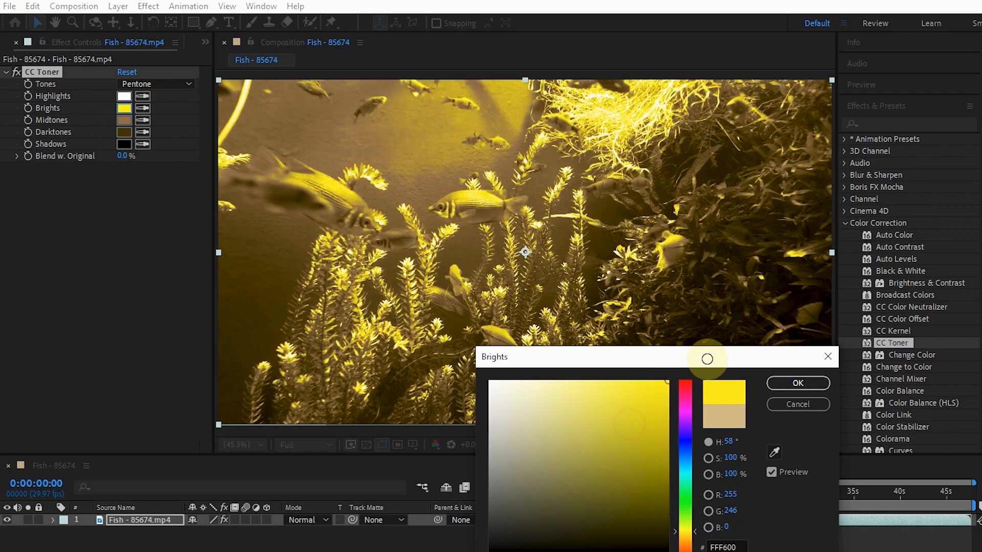
left_click(792, 383)
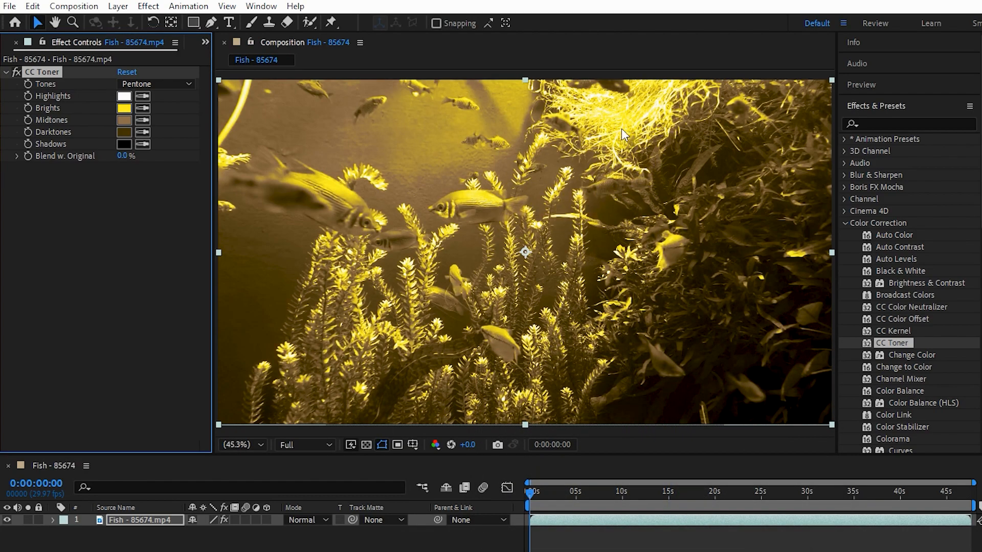
left_click(15, 70)
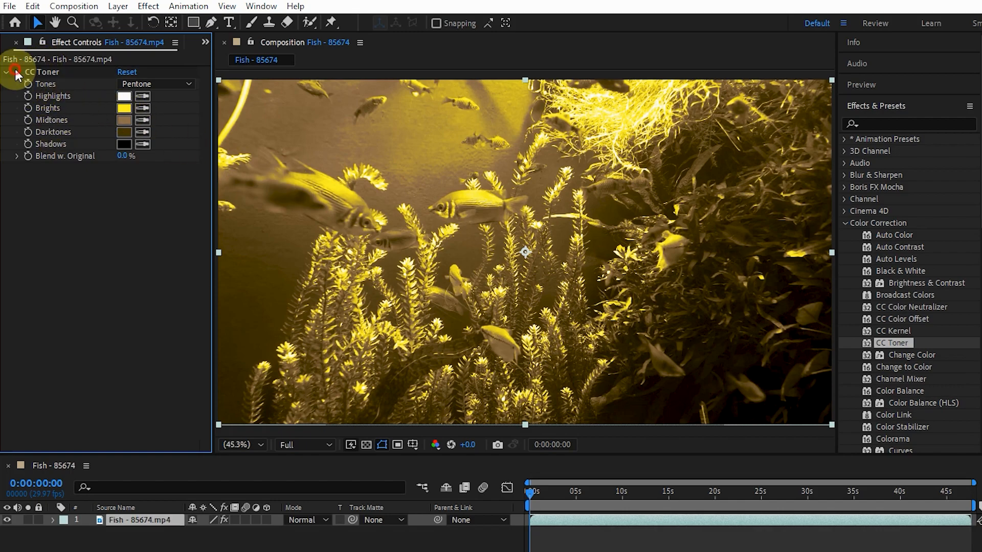
left_click(18, 70)
left_click(17, 70)
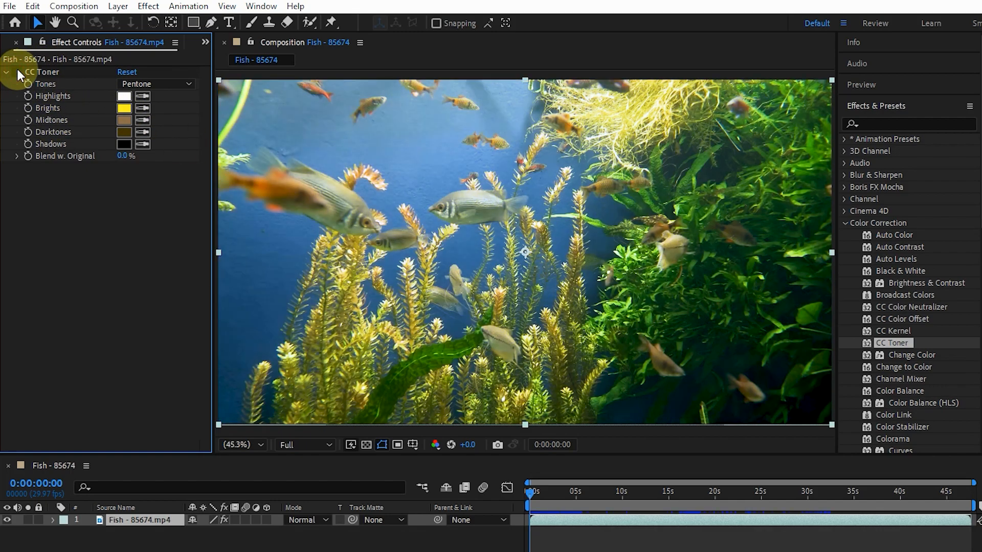
left_click(17, 70)
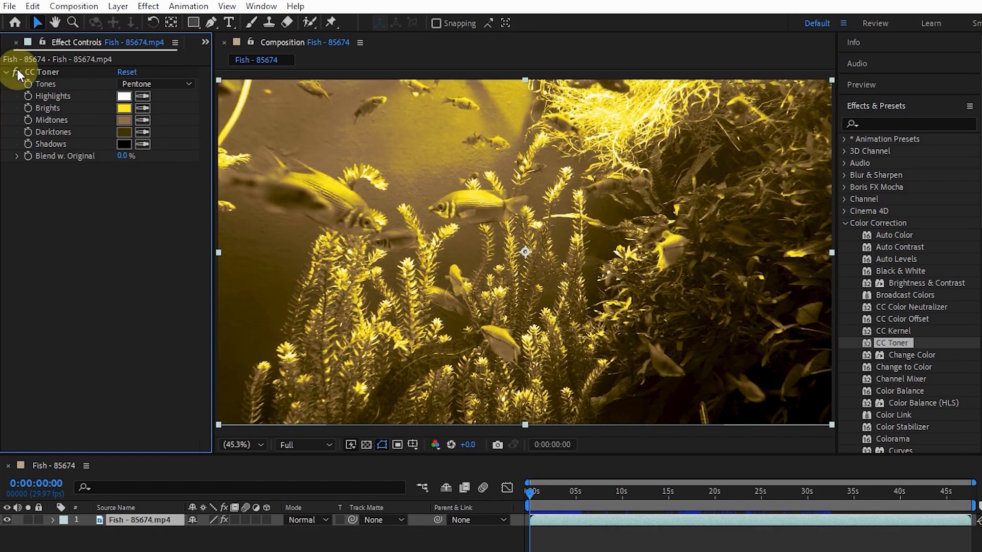
Set CC Toner's Tones to Solid with Blend w. Original at 53%, and compare the clip with the effect off and on
left_click(142, 82)
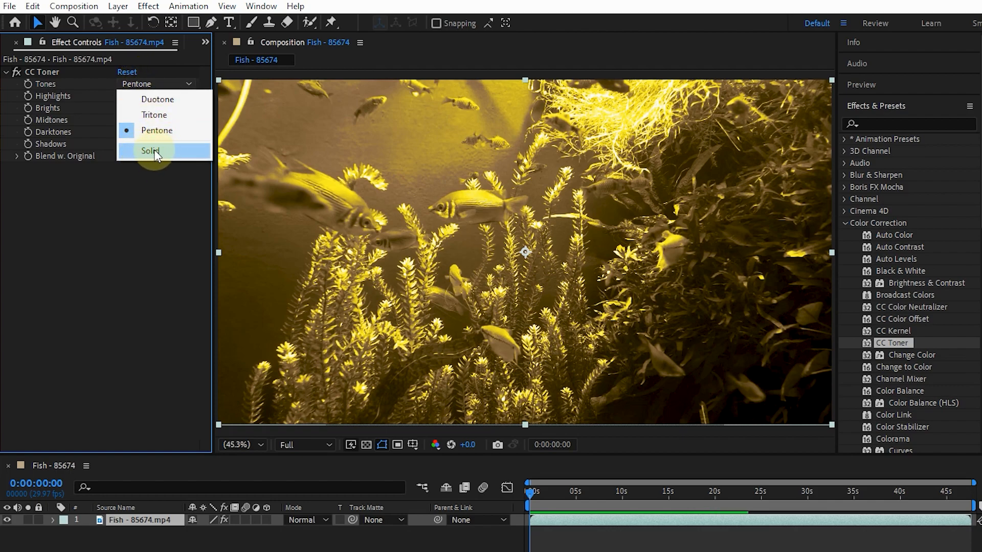
left_click(152, 151)
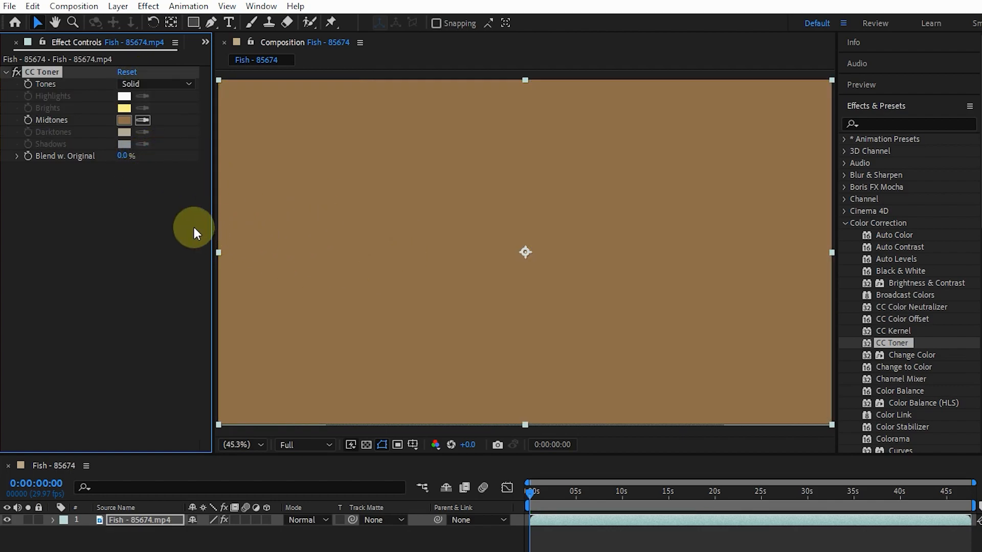
left_click_drag(88, 156, 121, 162)
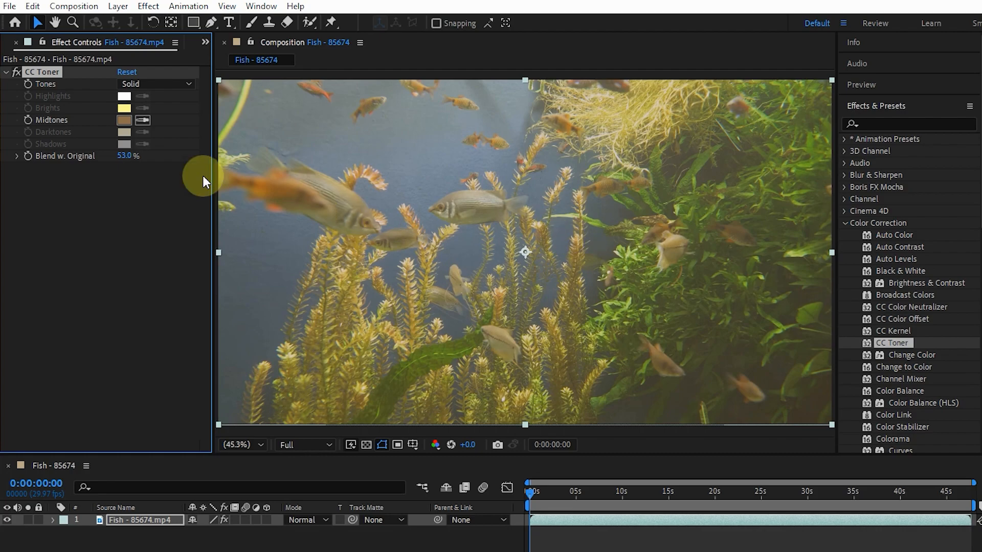
left_click(14, 72)
left_click(14, 73)
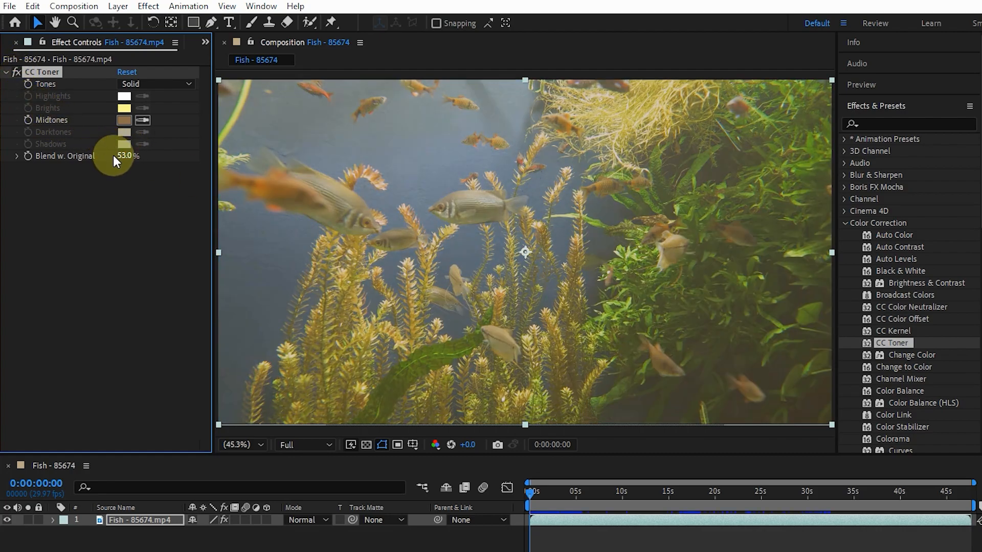